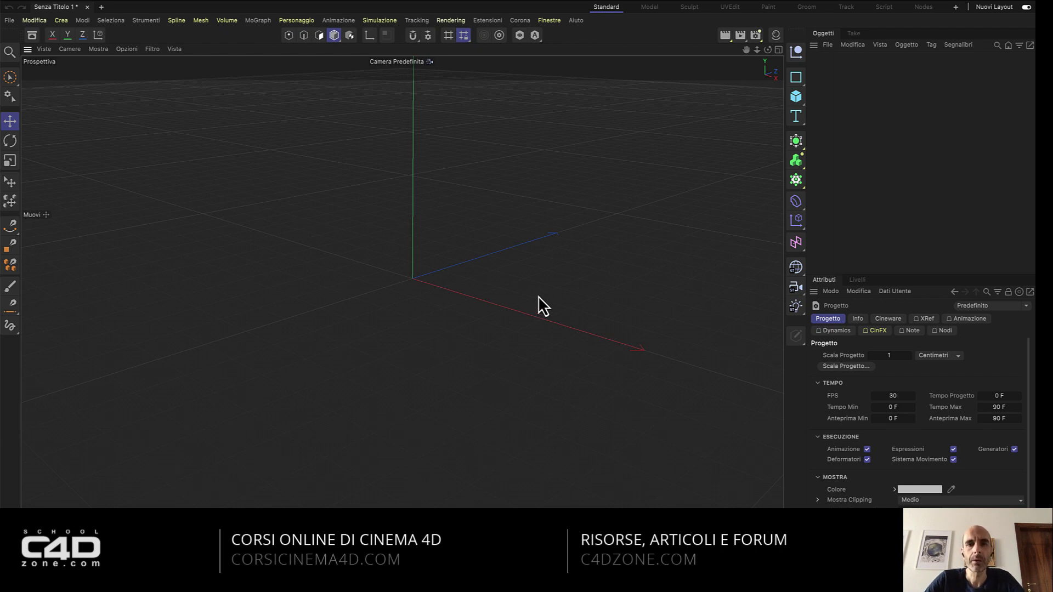
Open the Chaos Cosmos browser from the Corona menu and reposition its window.
left_click(520, 21)
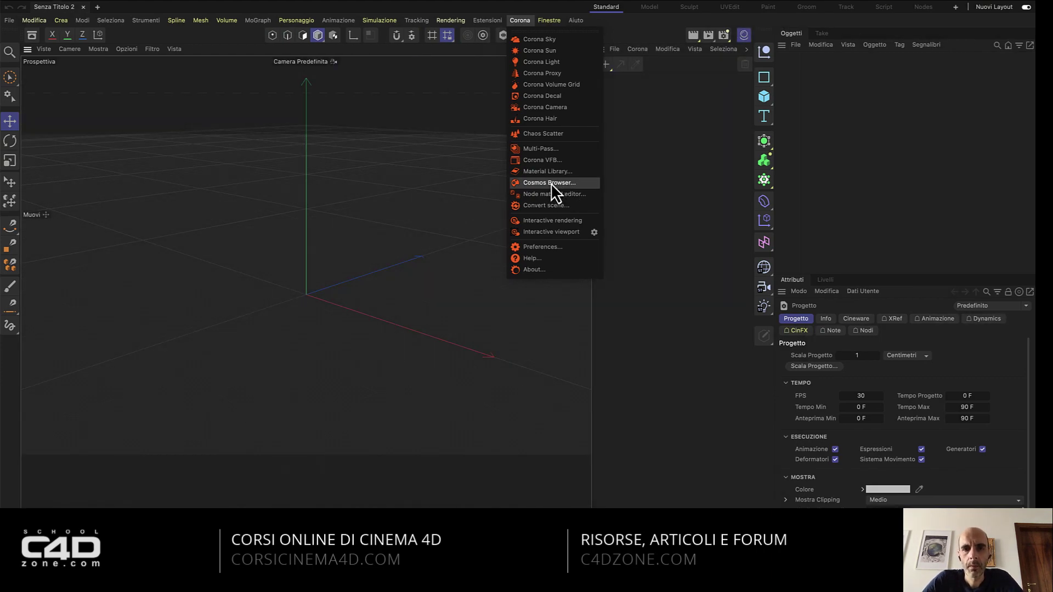
left_click(551, 182)
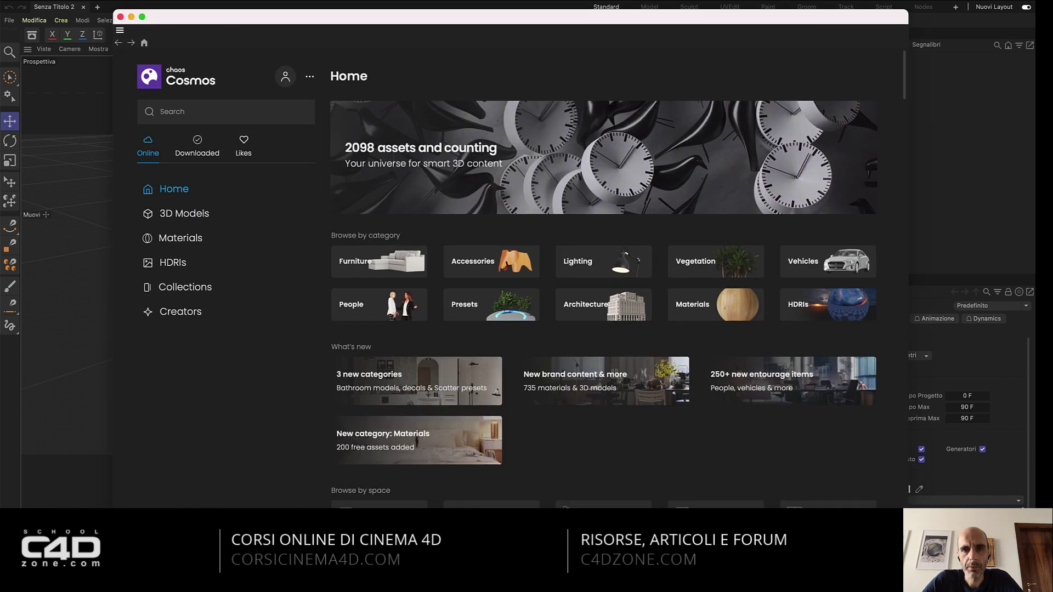
left_click_drag(626, 17, 625, 14)
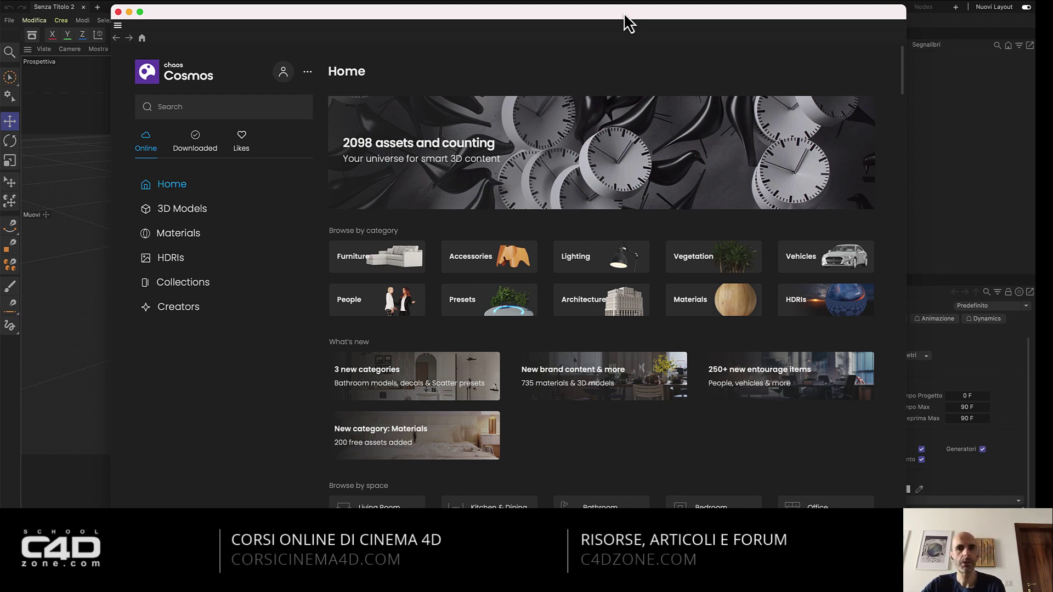
left_click_drag(624, 15, 624, 16)
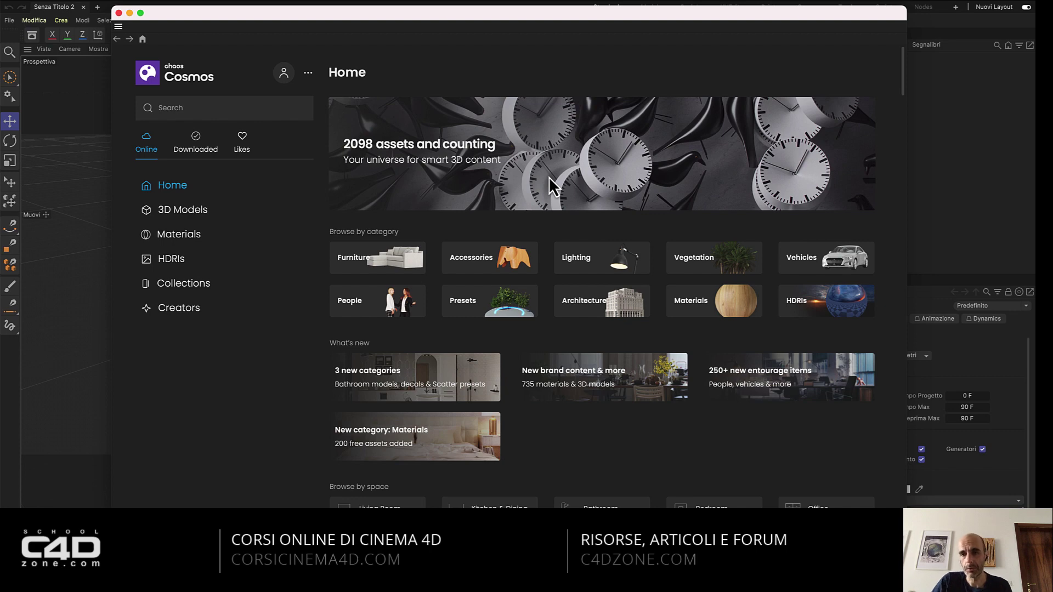
Scroll the Cosmos Home page, then show the Creators page with its brands and vendors.
scroll(628, 367, "down", 5)
scroll(628, 367, "down", 4)
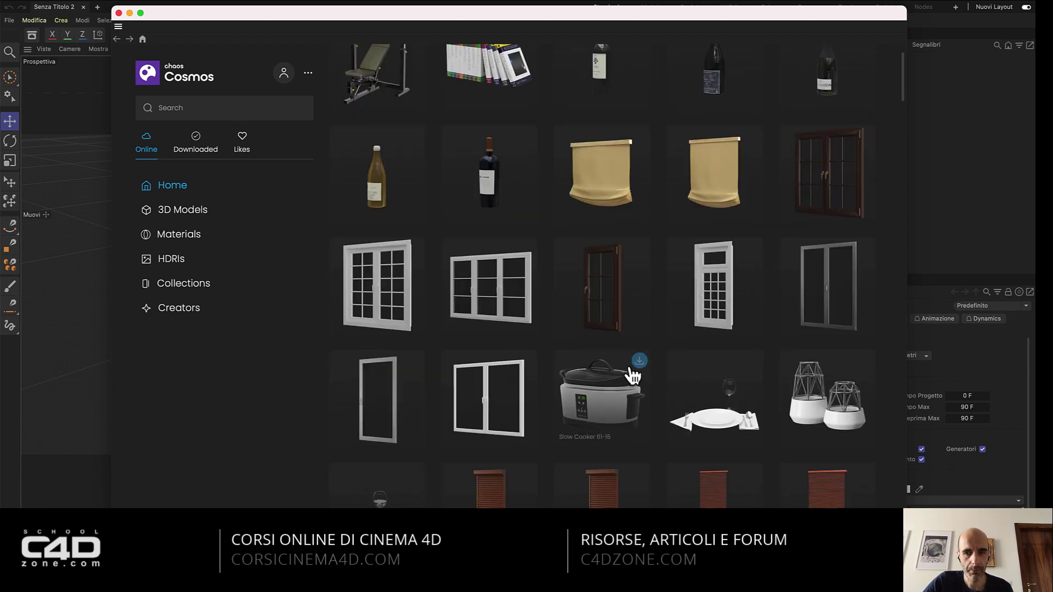
scroll(630, 373, "up", 9)
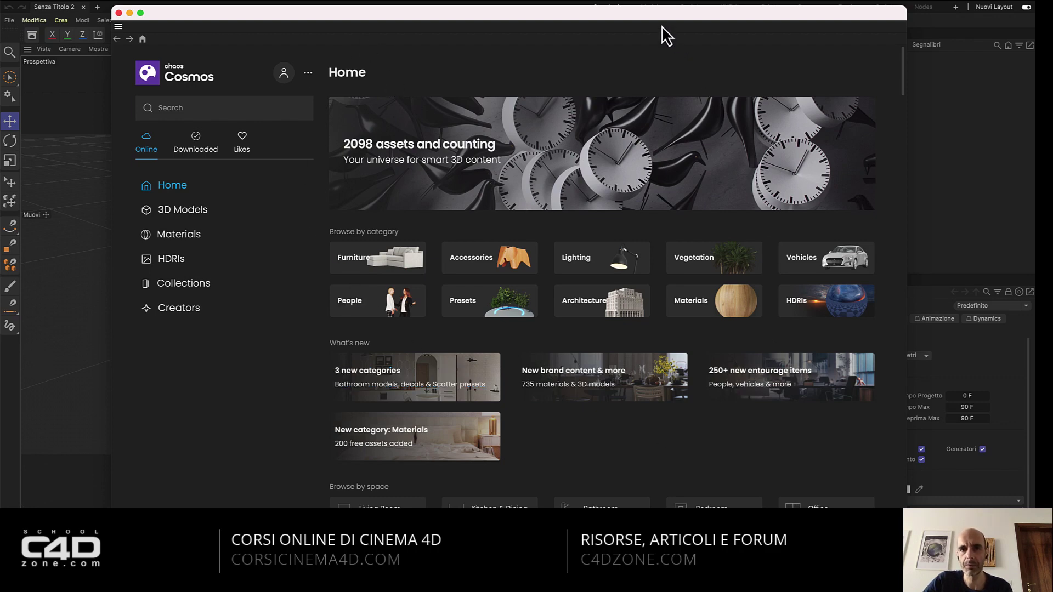
left_click_drag(657, 17, 661, 17)
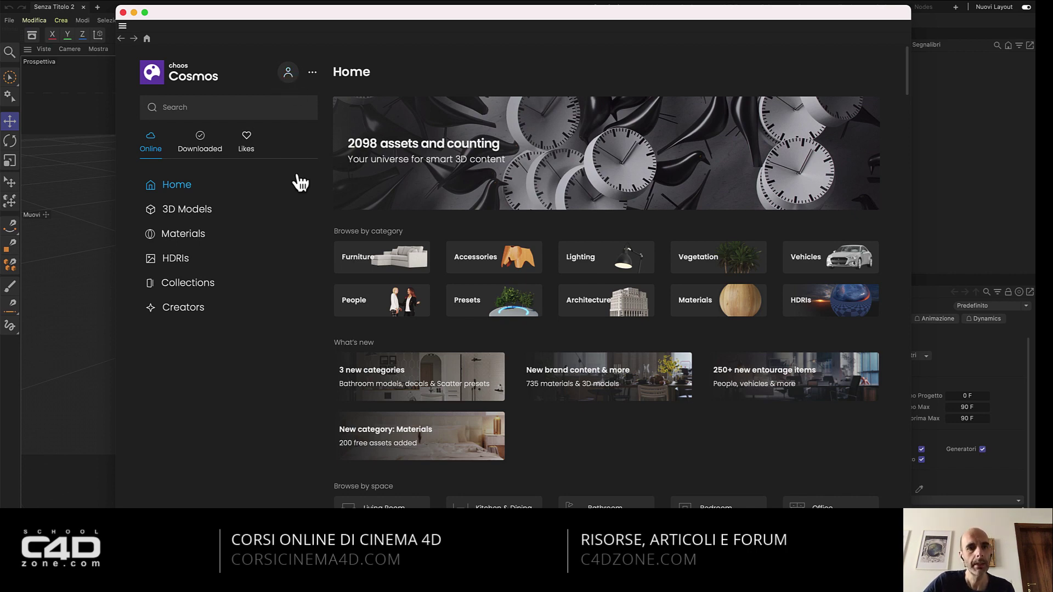
left_click_drag(315, 18, 315, 18)
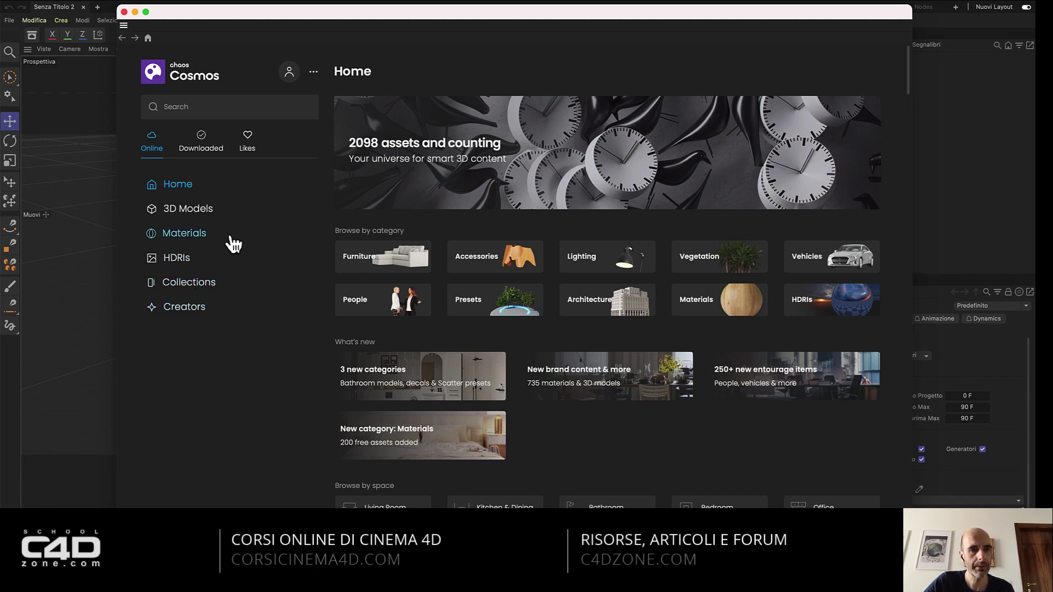
left_click(183, 314)
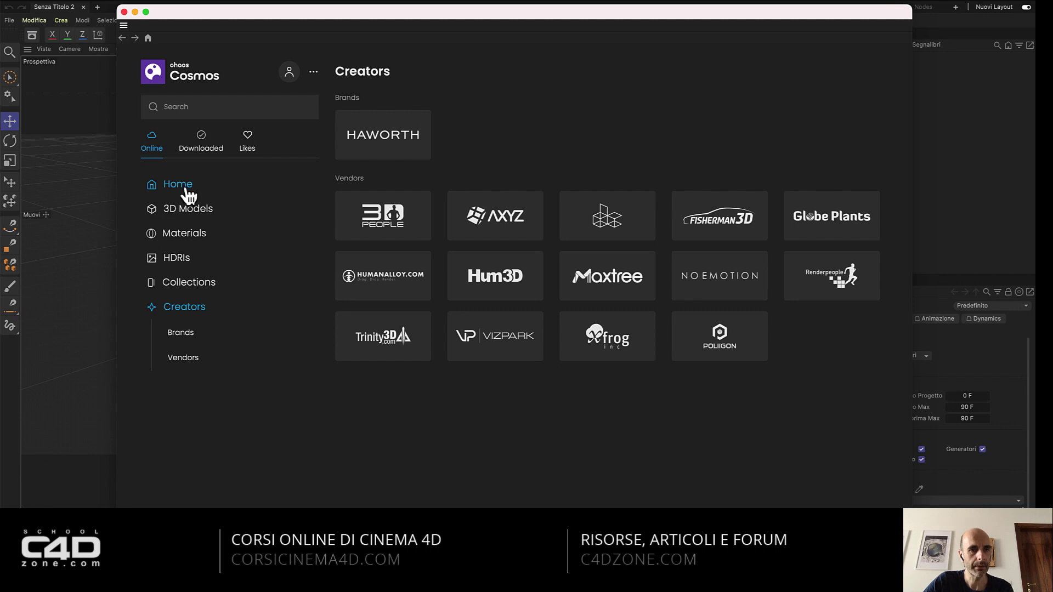
Browse the 3D Models, Vehicles, Lighting and Architecture categories, ending on the 524 Vegetation models.
left_click(194, 218)
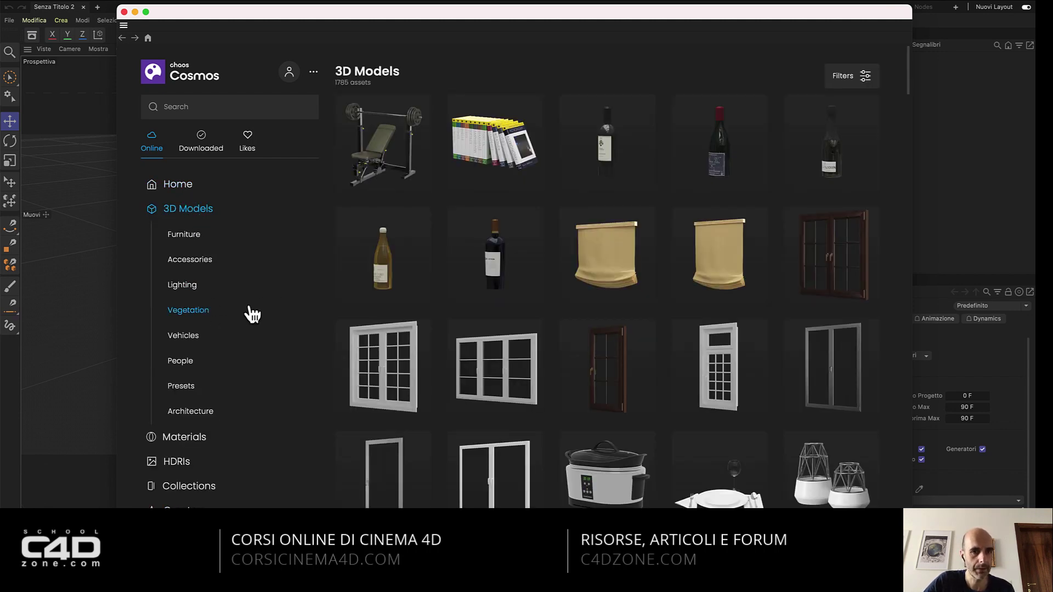
left_click(186, 341)
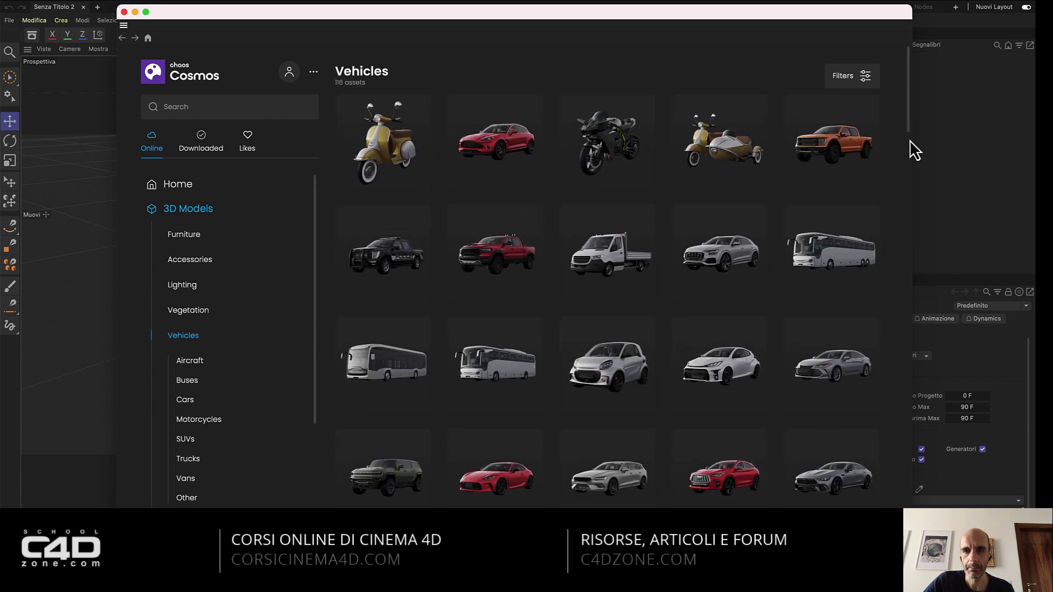
left_click_drag(909, 141, 910, 239)
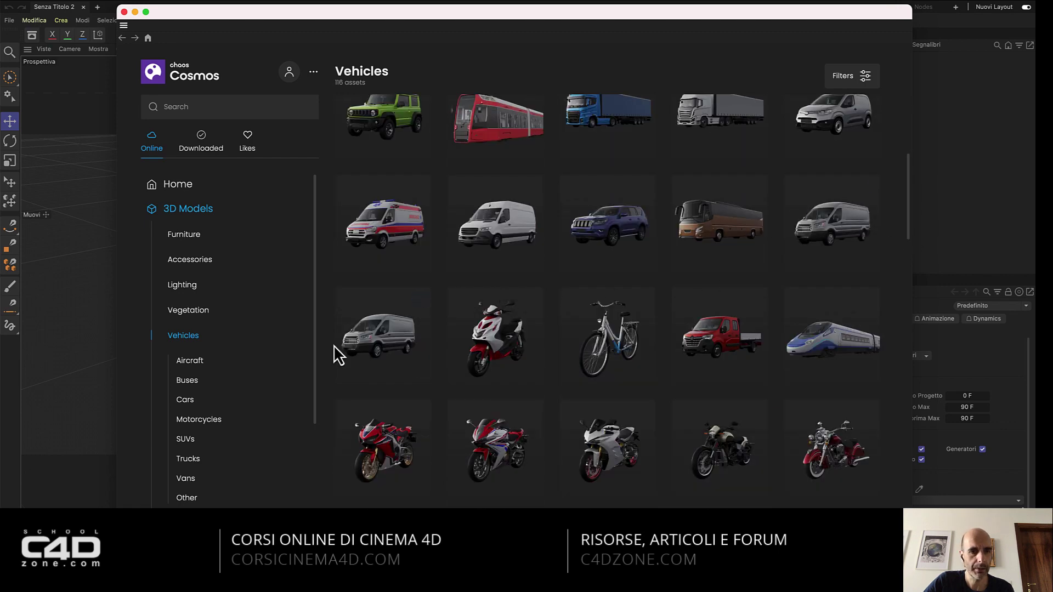
left_click(188, 290)
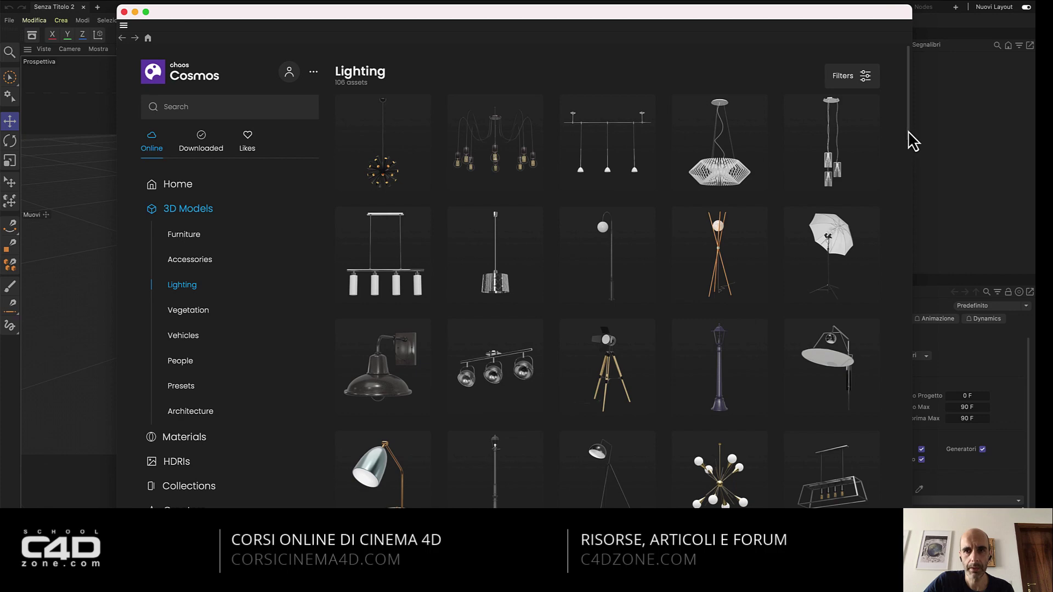
mouse_move(908, 132)
left_mouse_down()
mouse_move(906, 356)
mouse_move(914, 258)
left_mouse_up()
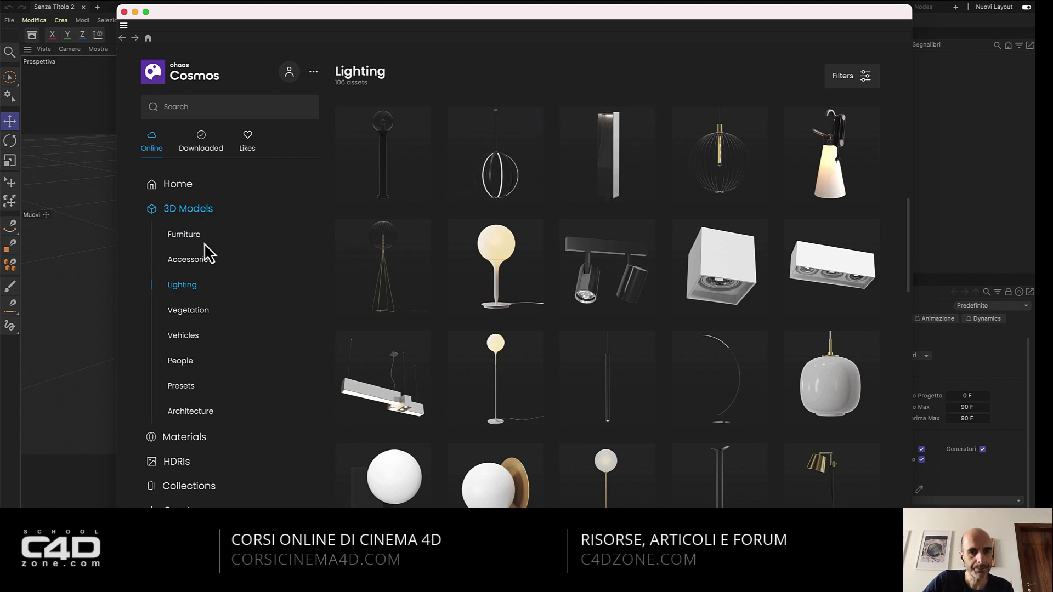
left_click(191, 423)
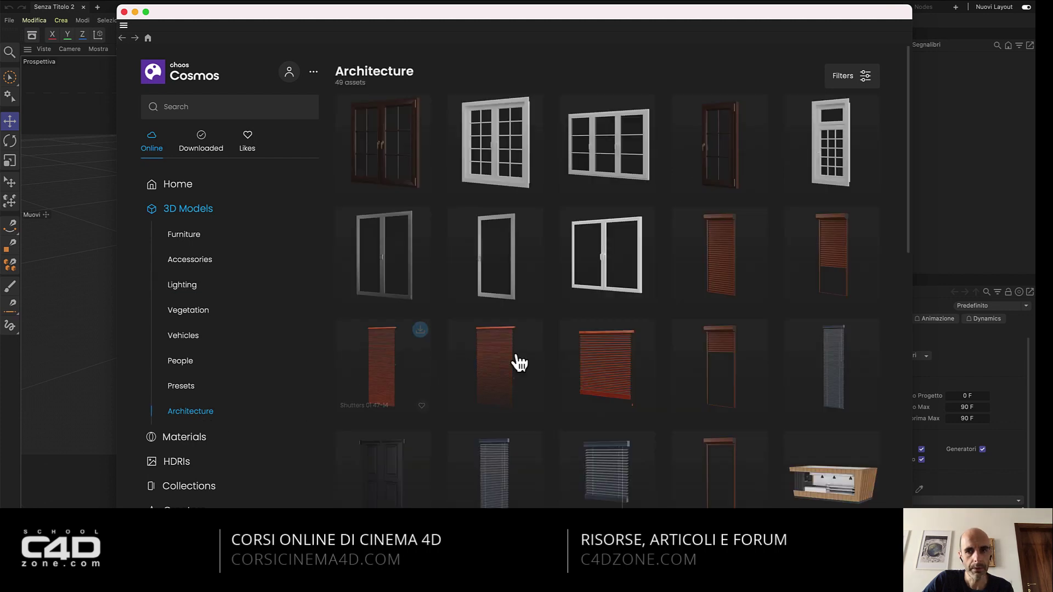
scroll(606, 411, "down", 10)
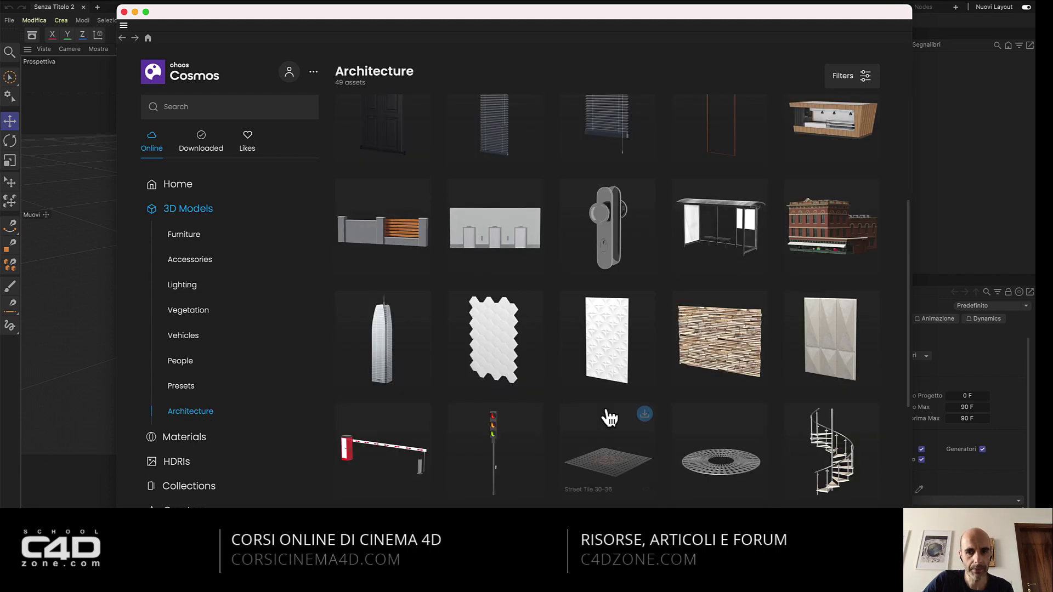
scroll(608, 416, "down", 5)
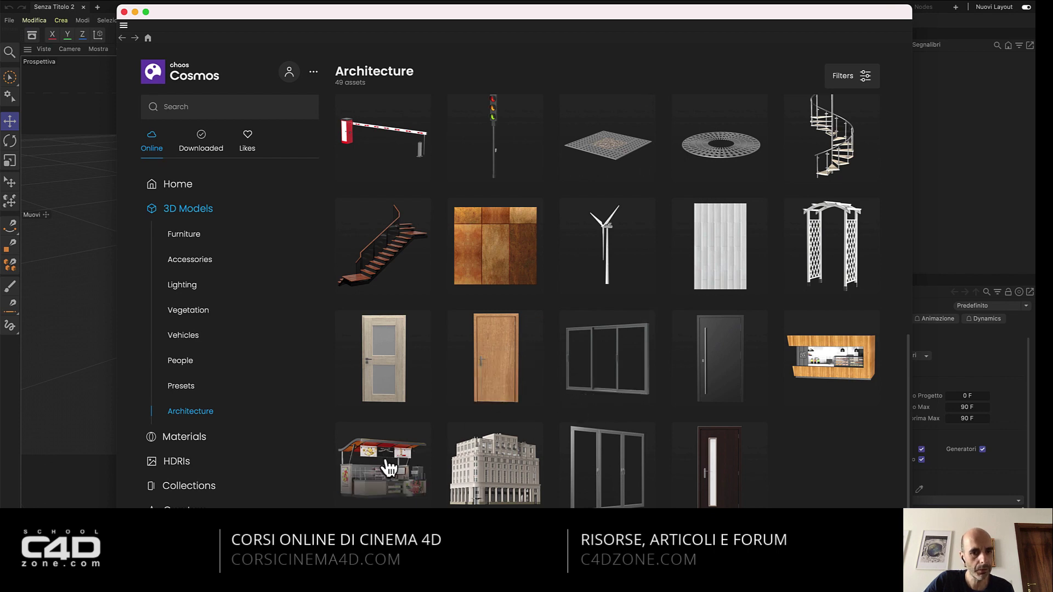
mouse_move(494, 465)
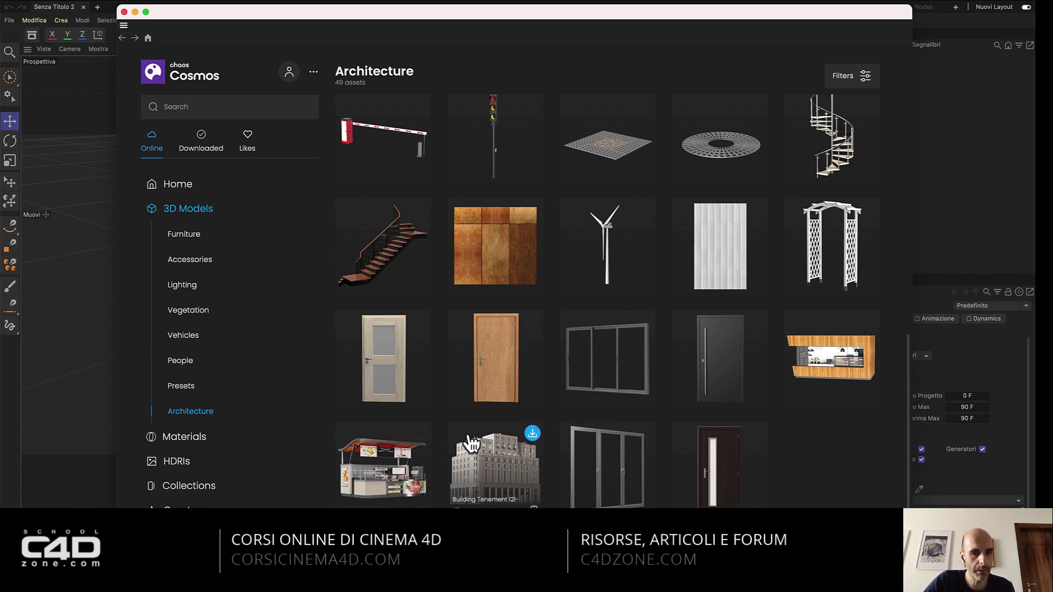
left_click(194, 311)
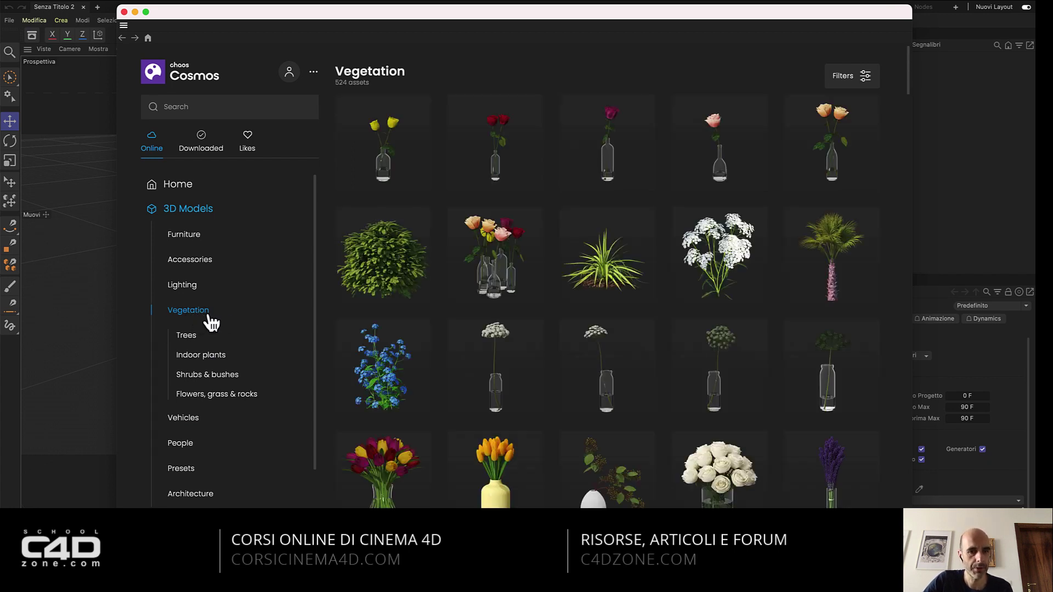
mouse_move(717, 255)
left_click_drag(908, 84, 920, 260)
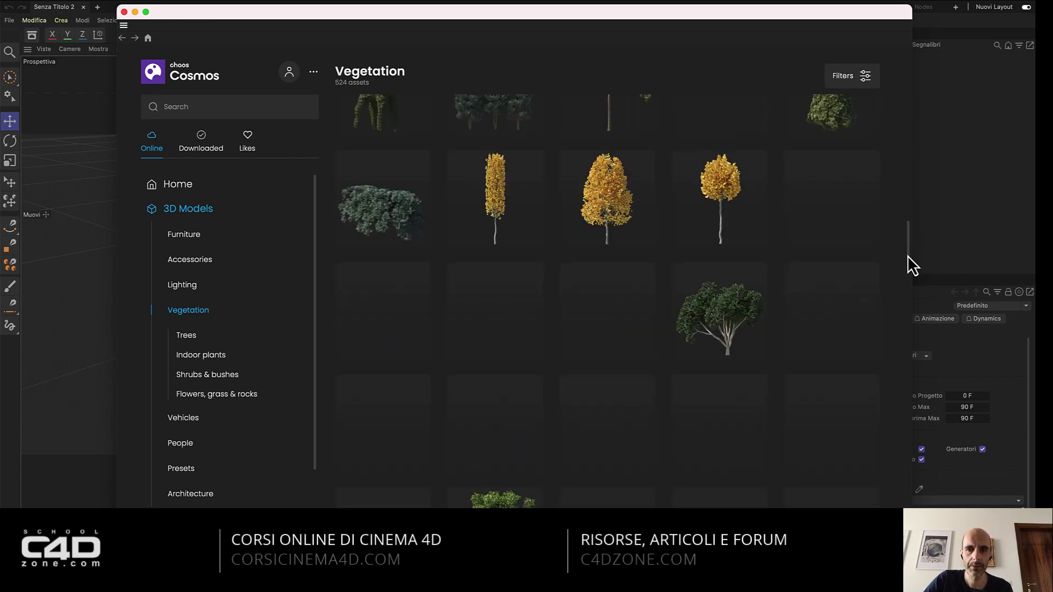
left_click_drag(906, 255, 910, 279)
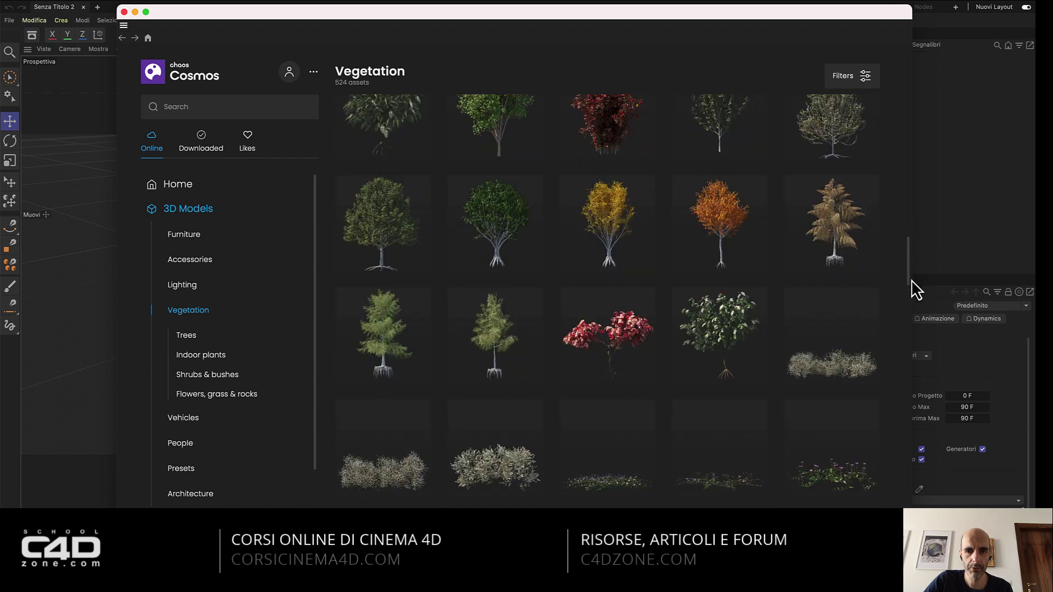
scroll(910, 279, "down", 3)
scroll(911, 281, "down", 3)
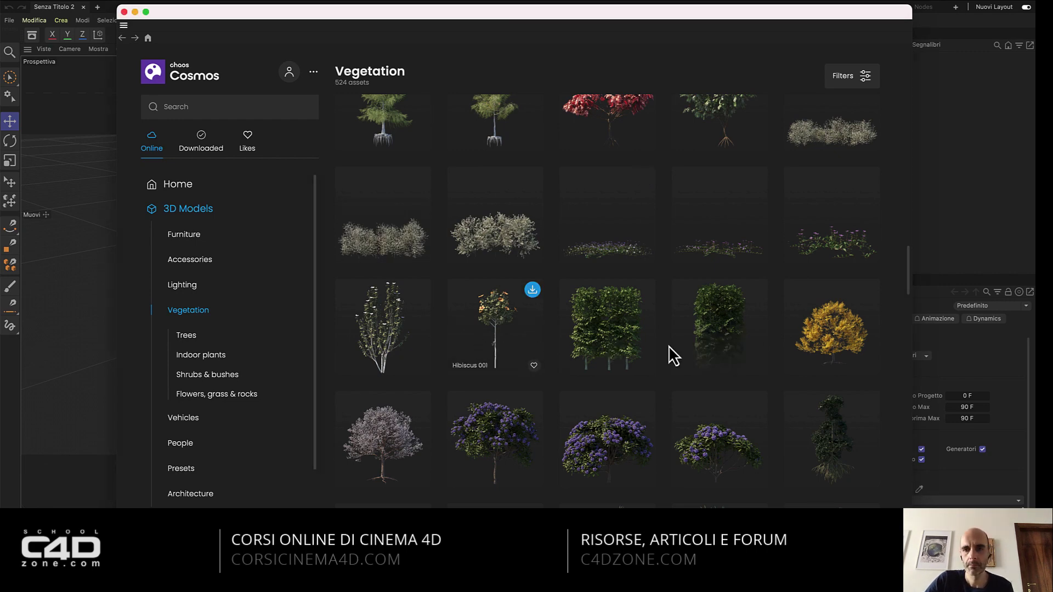
scroll(907, 273, "down", 5)
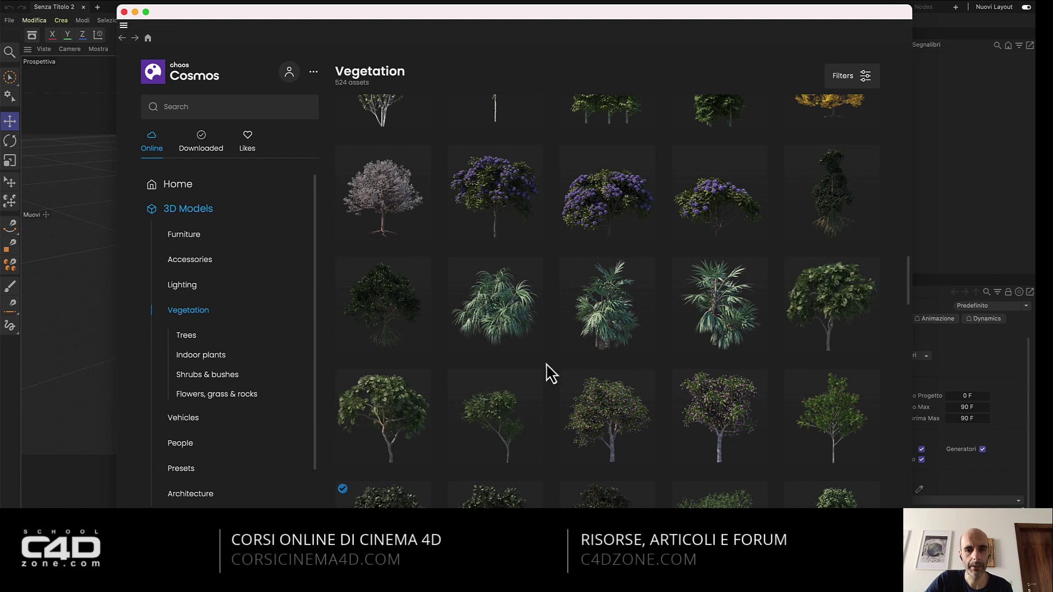
mouse_move(495, 416)
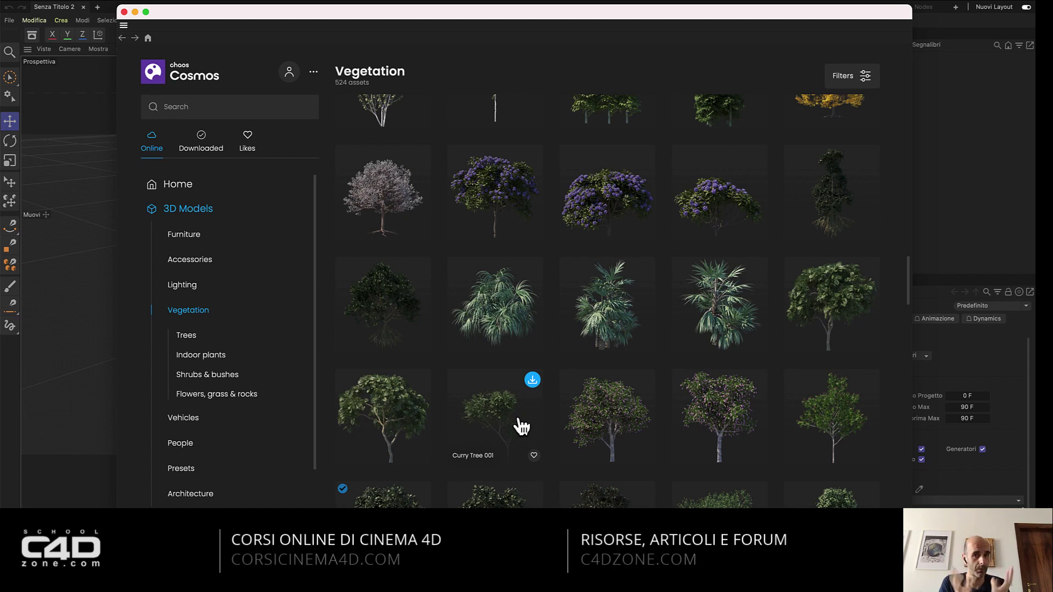
scroll(484, 366, "up", 2)
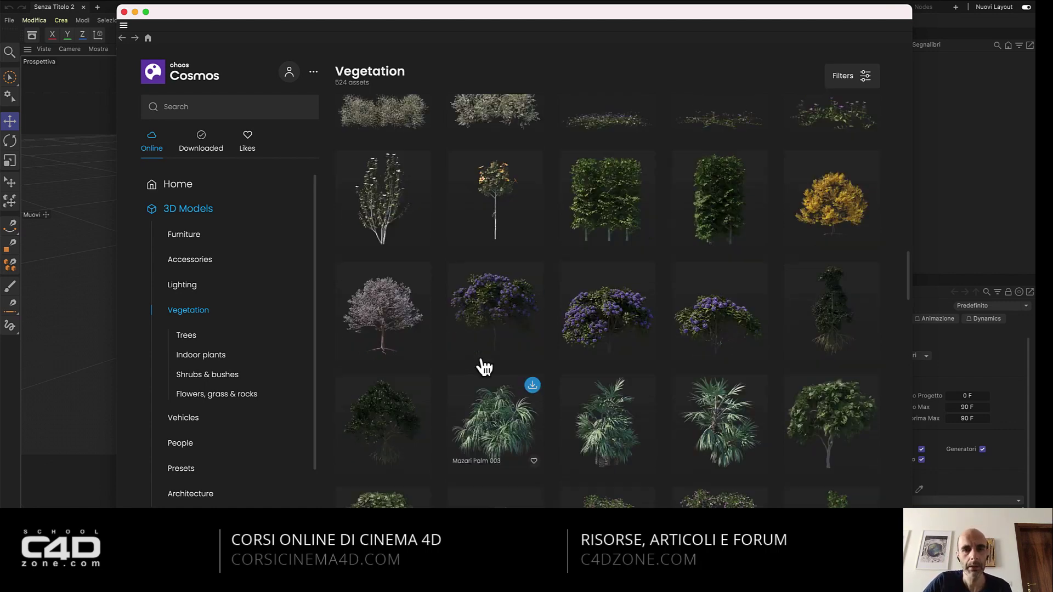
scroll(484, 367, "up", 3)
scroll(477, 371, "up", 3)
scroll(519, 207, "up", 3)
scroll(425, 117, "up", 3)
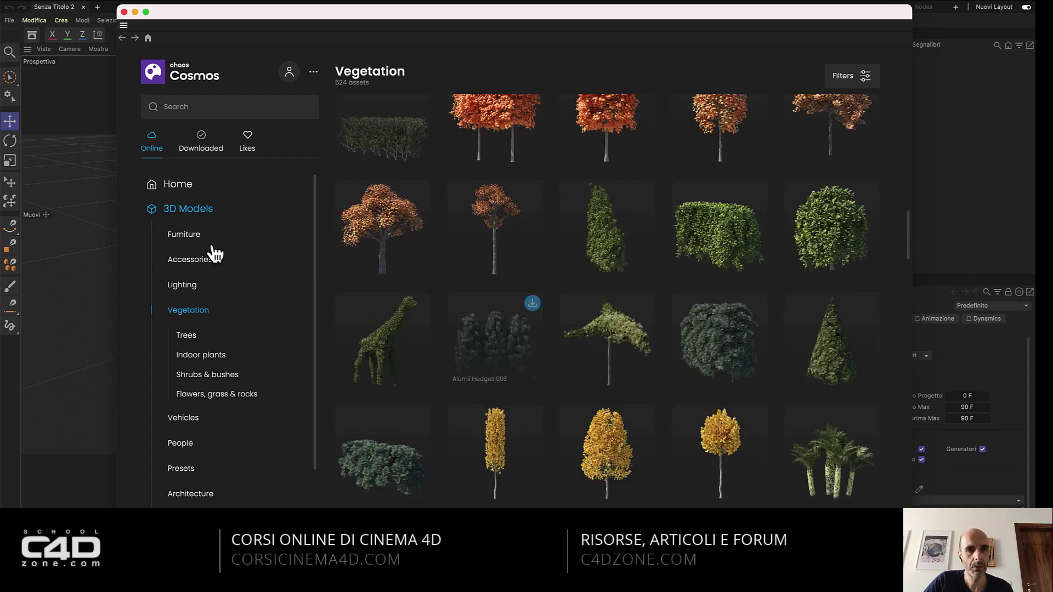
scroll(357, 265, "up", 3)
scroll(357, 265, "up", 3)
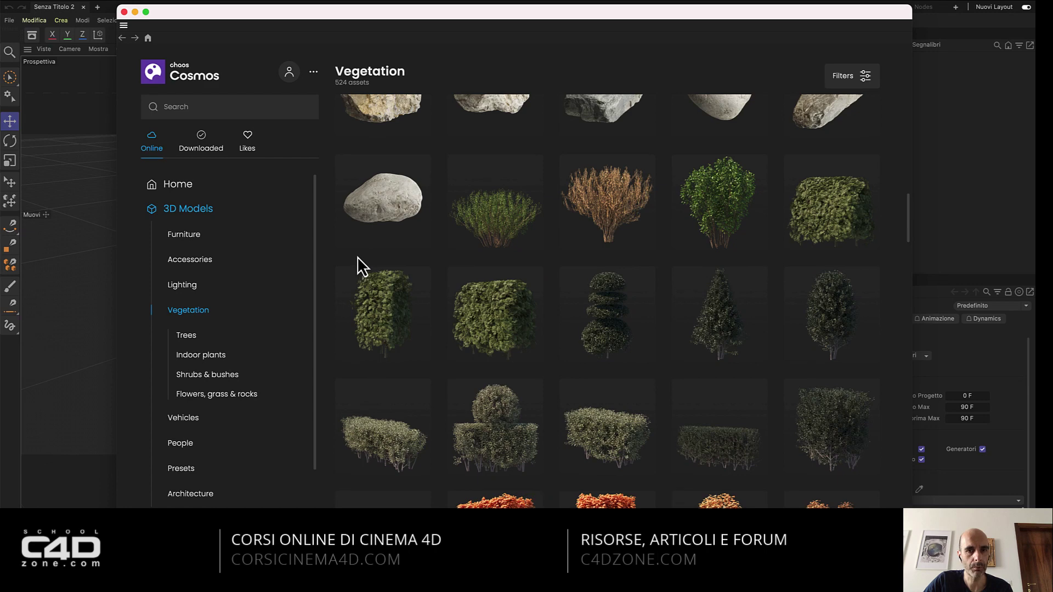
Check in Cosmos Settings that the download folder is /Volumes/ZDK/SCENE-TEXTURE-MODELLI/COSMOS.
left_click(314, 73)
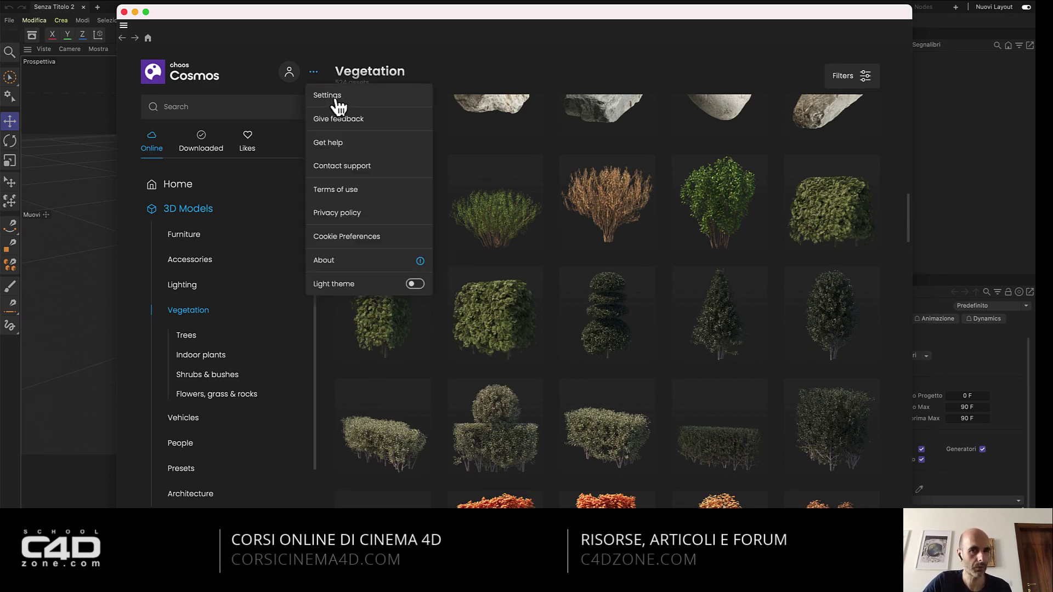
left_click(360, 104)
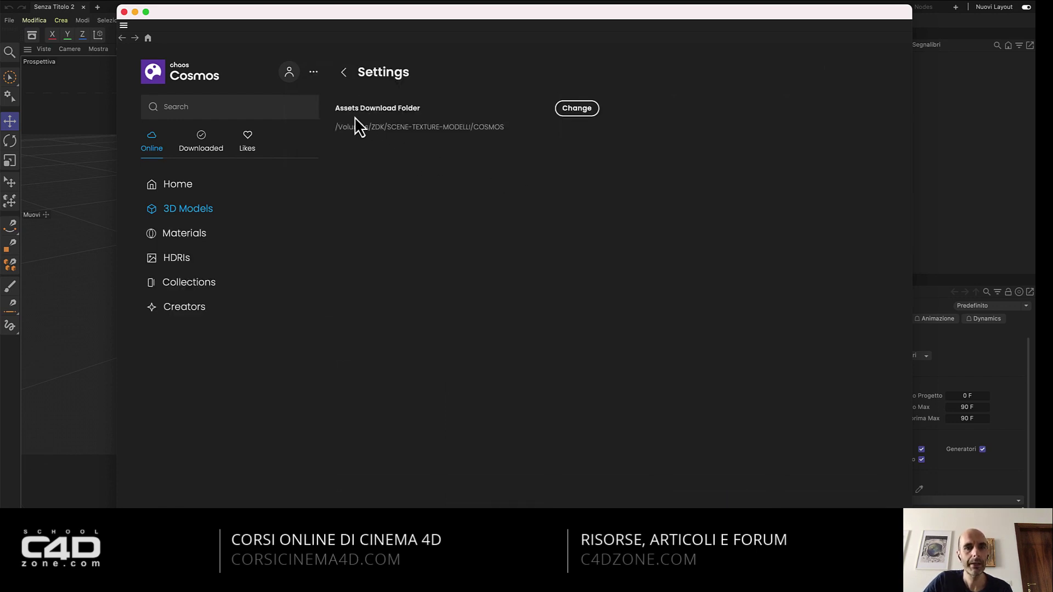
left_click_drag(333, 107, 421, 110)
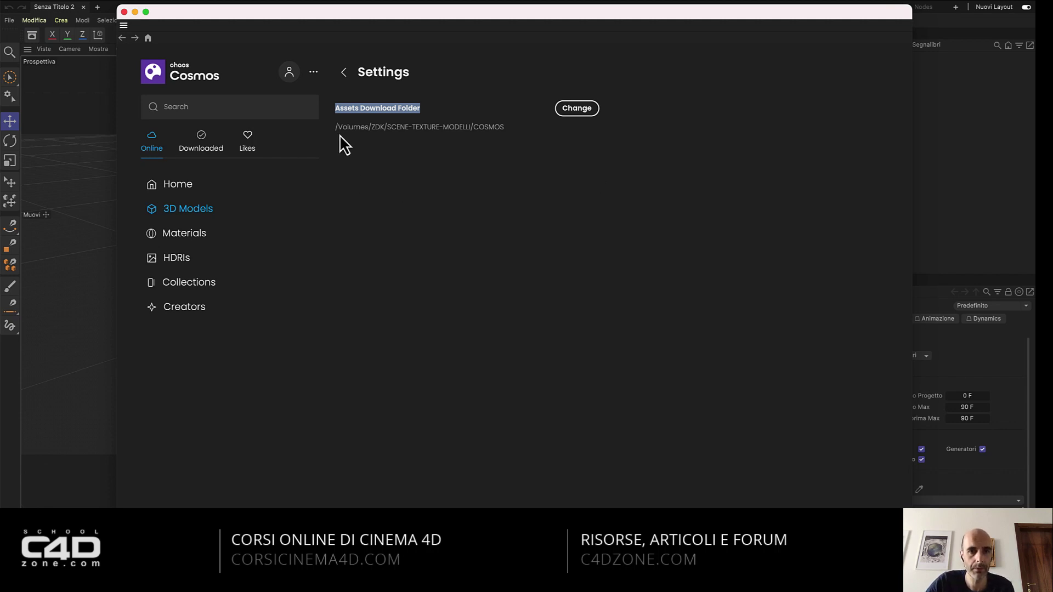
left_click_drag(338, 126, 506, 134)
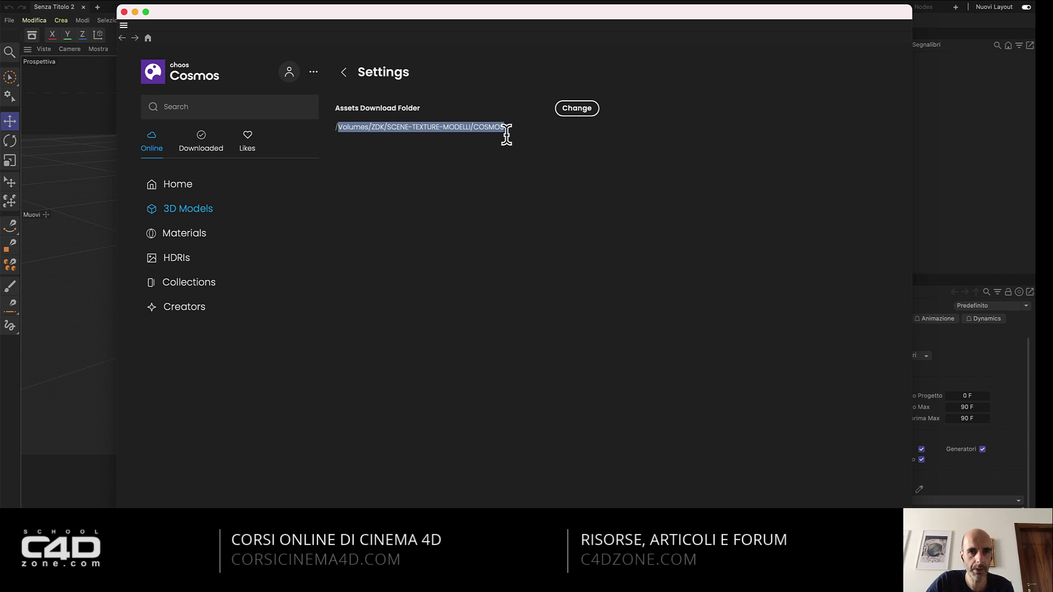
left_click(512, 171)
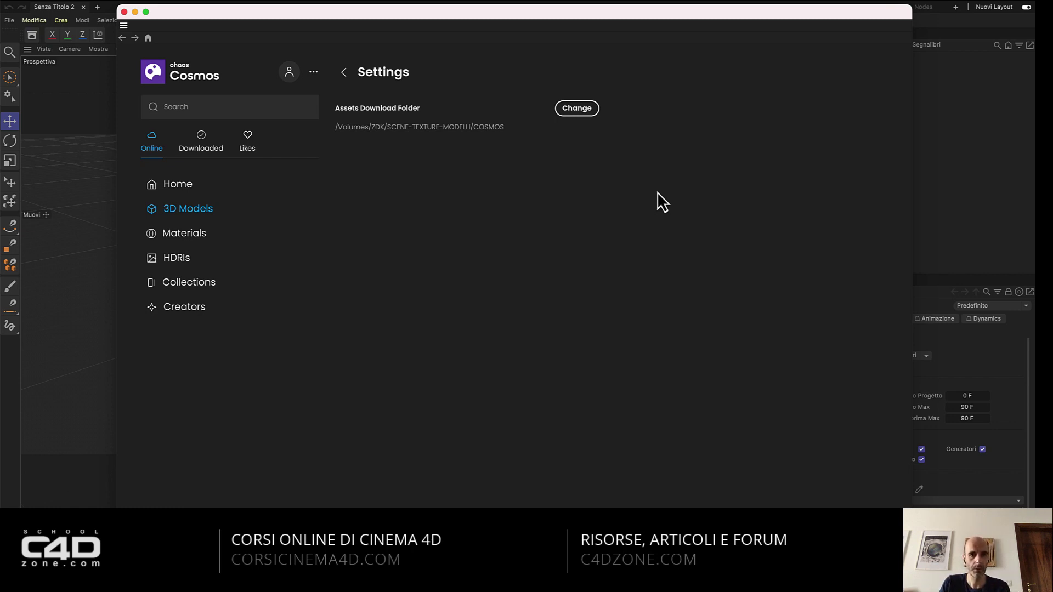
List all downloaded Cosmos assets, showing the single downloaded tree.
left_click(207, 155)
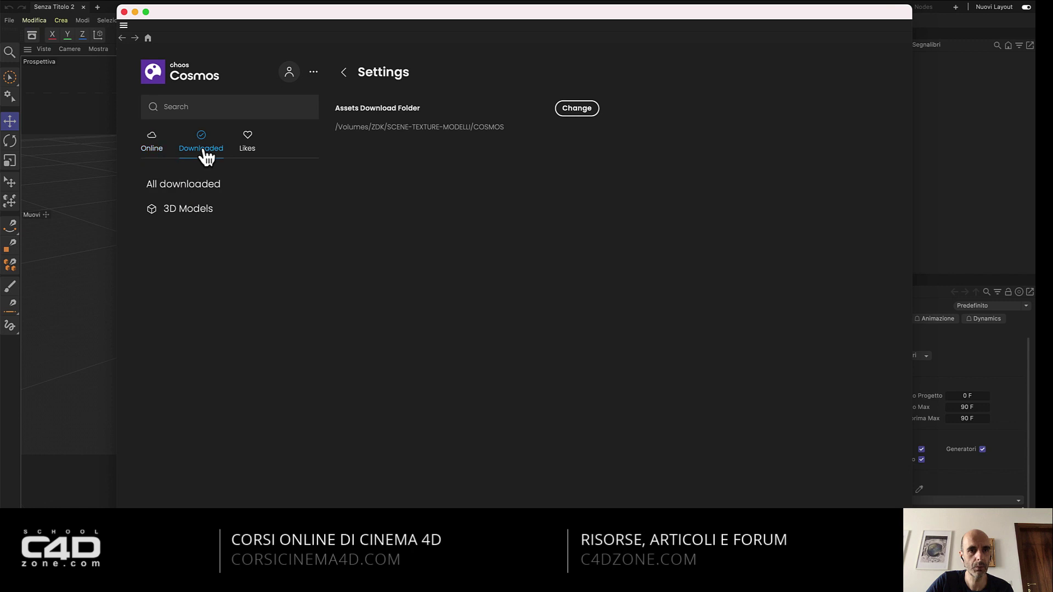
left_click(196, 187)
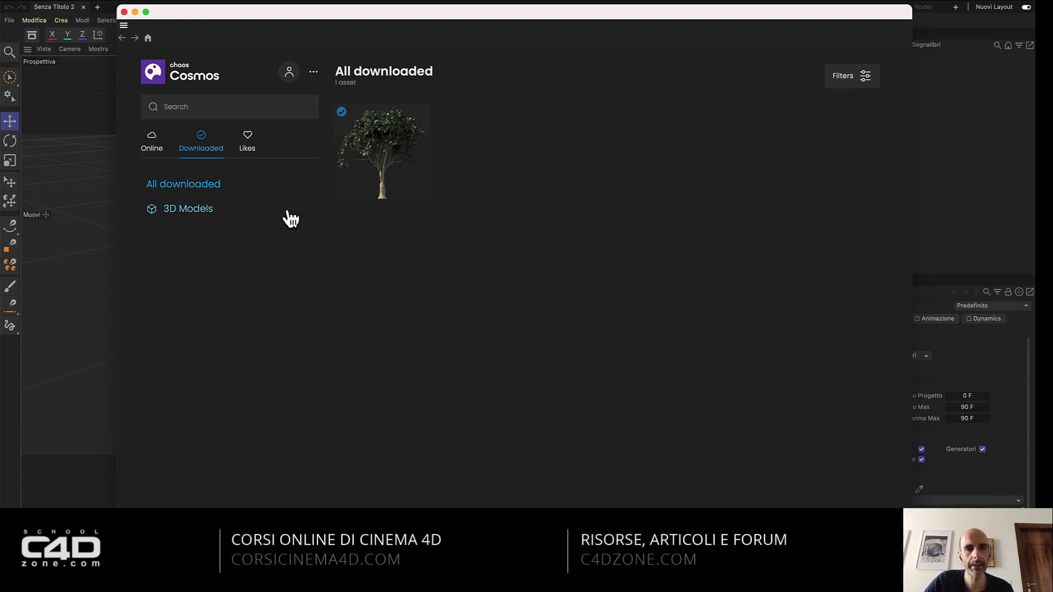
Return to Online and browse 3D Models > Vegetation > Trees, scrolling through the 183 assets.
left_click(152, 145)
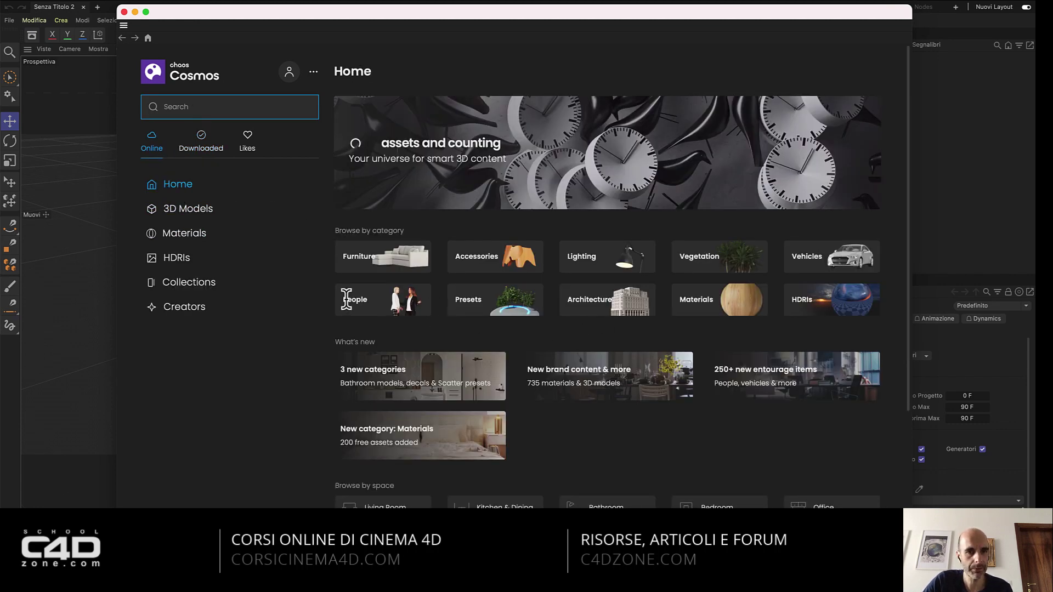
left_click(201, 218)
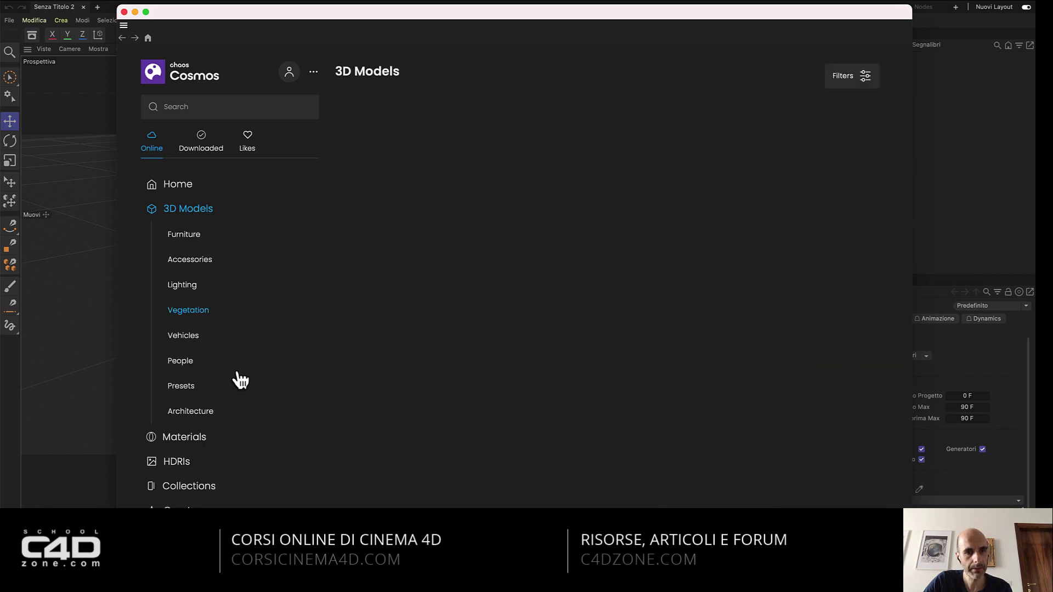
left_click(187, 317)
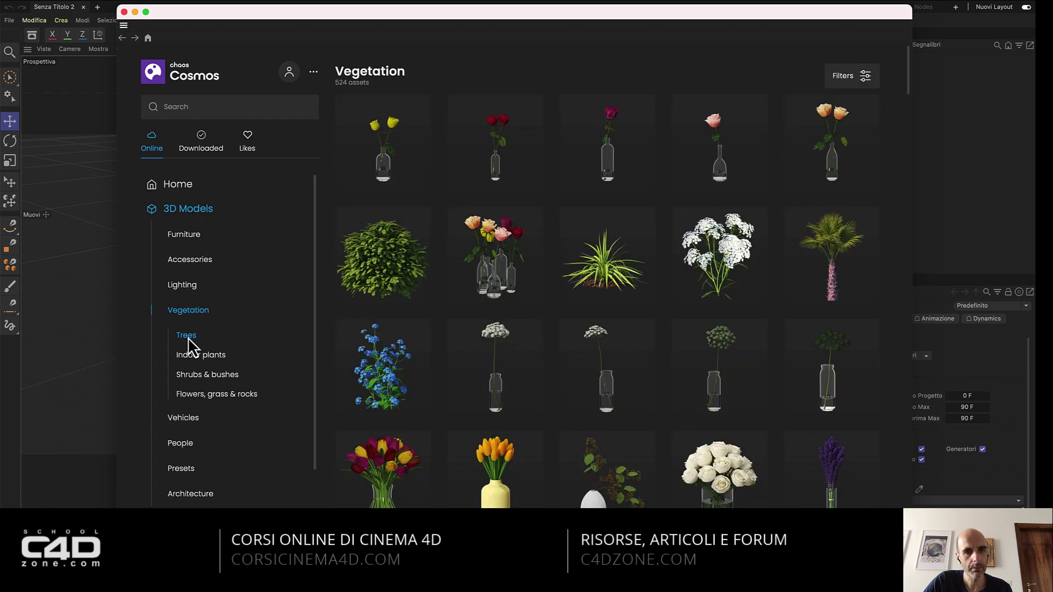
left_click(187, 337)
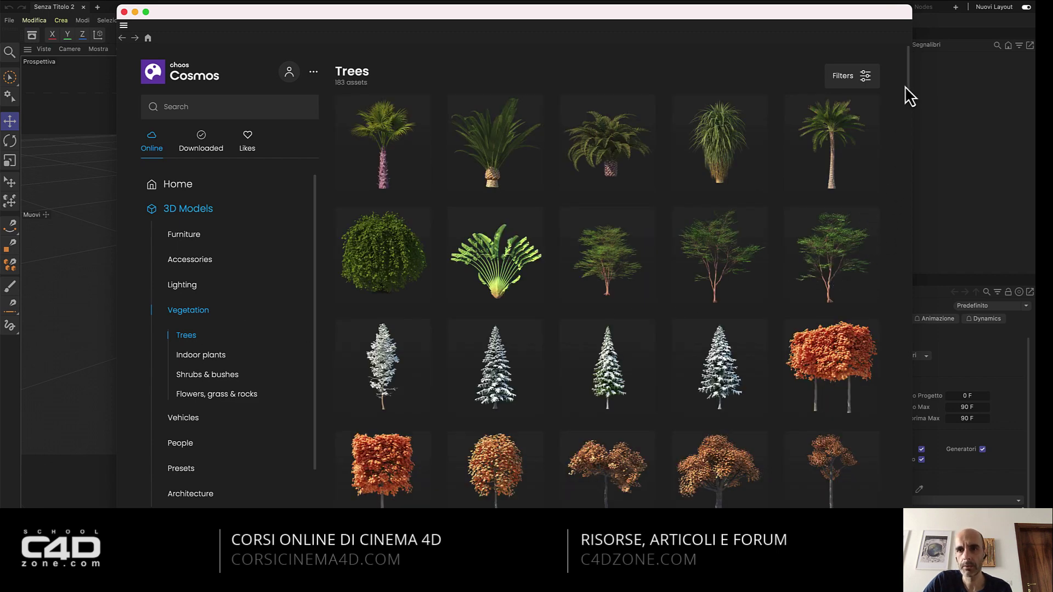
scroll(907, 354, "down", 5)
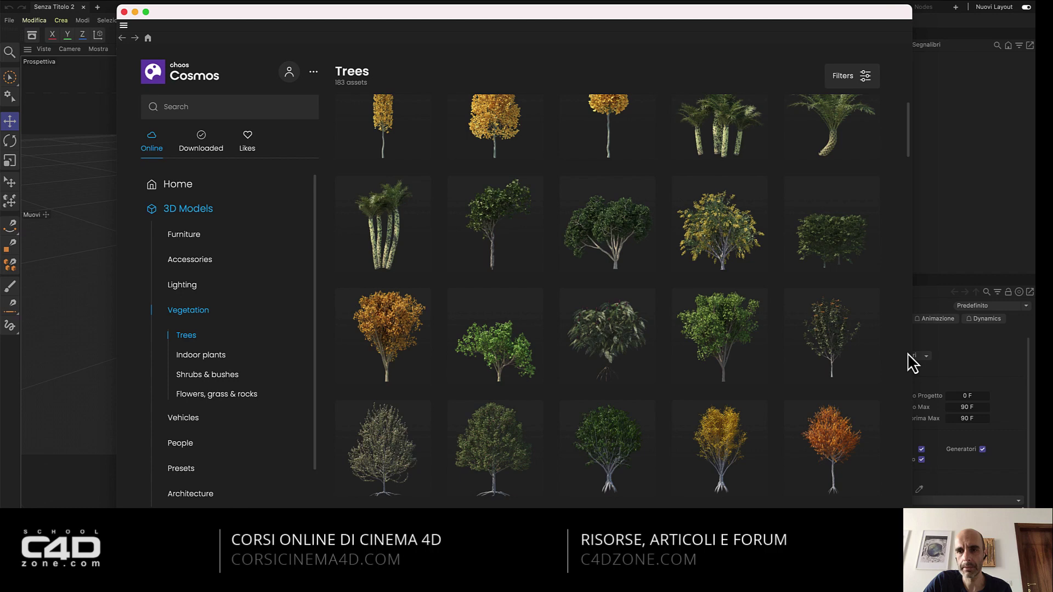
scroll(907, 353, "down", 10)
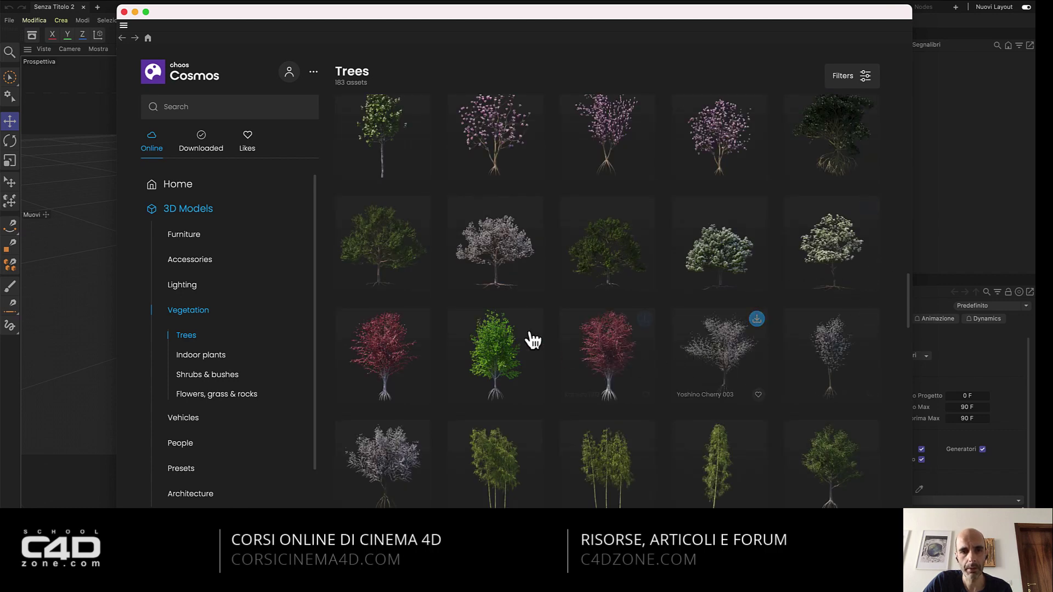
Download and import Almond Tree 003 from Cosmos, then move the Cosmos window aside.
mouse_move(383, 353)
left_click(393, 251)
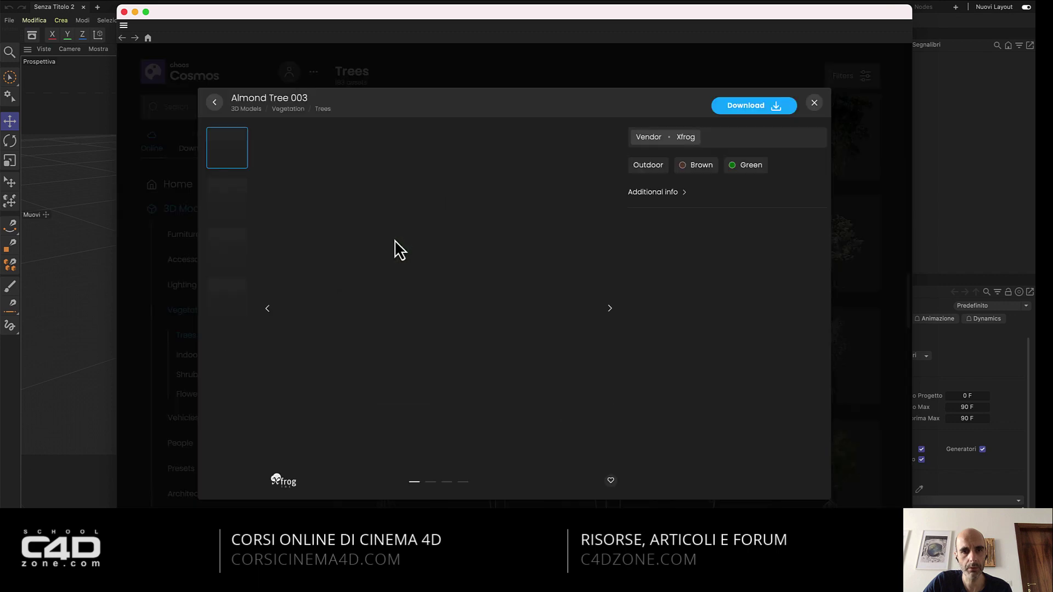
left_click(748, 106)
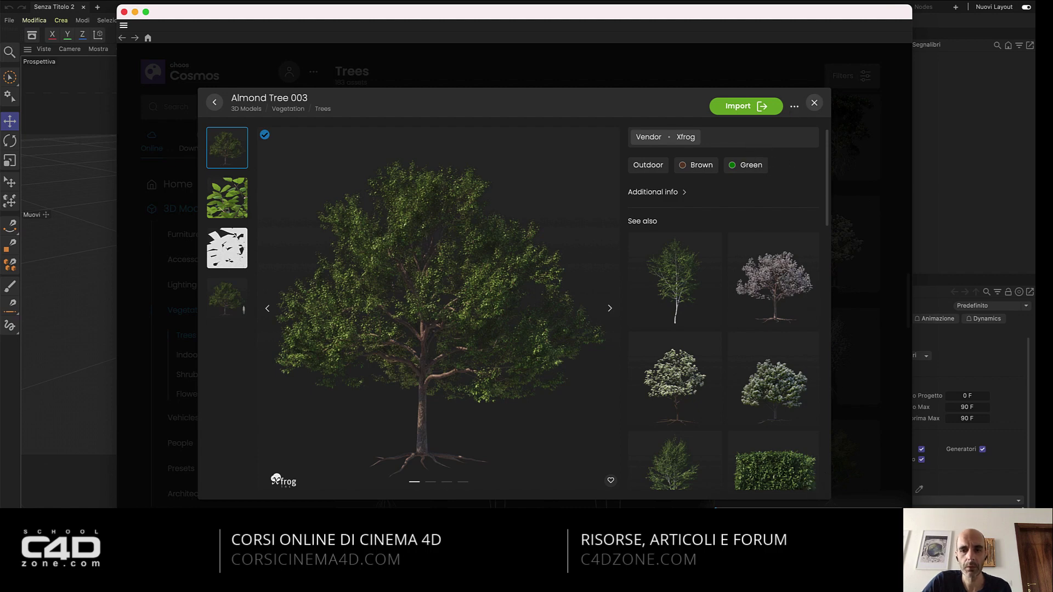
left_click(752, 115)
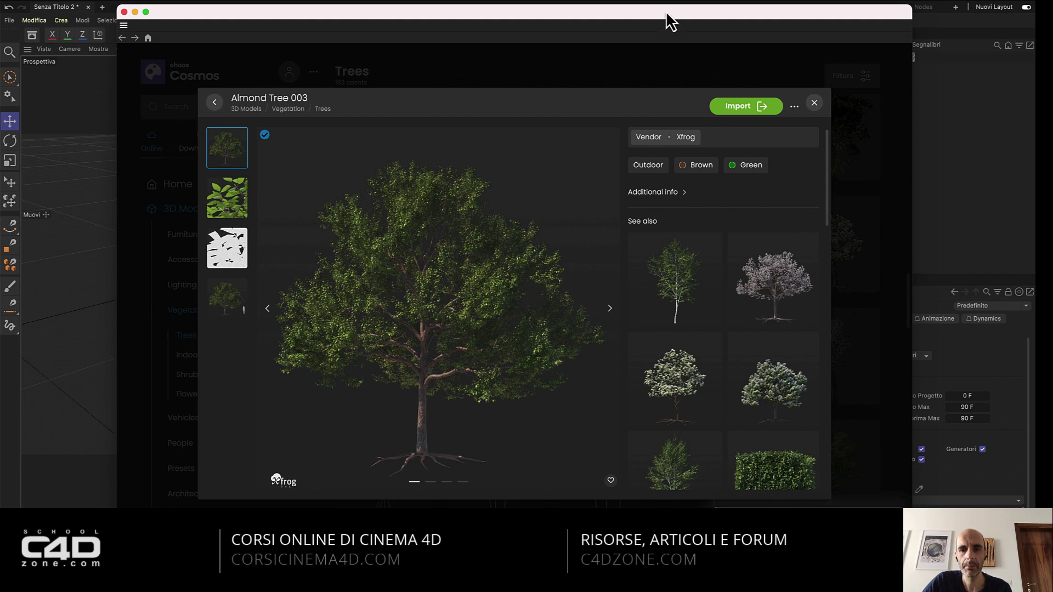
mouse_move(670, 22)
left_mouse_down()
mouse_move(677, 239)
mouse_move(684, 71)
left_mouse_up()
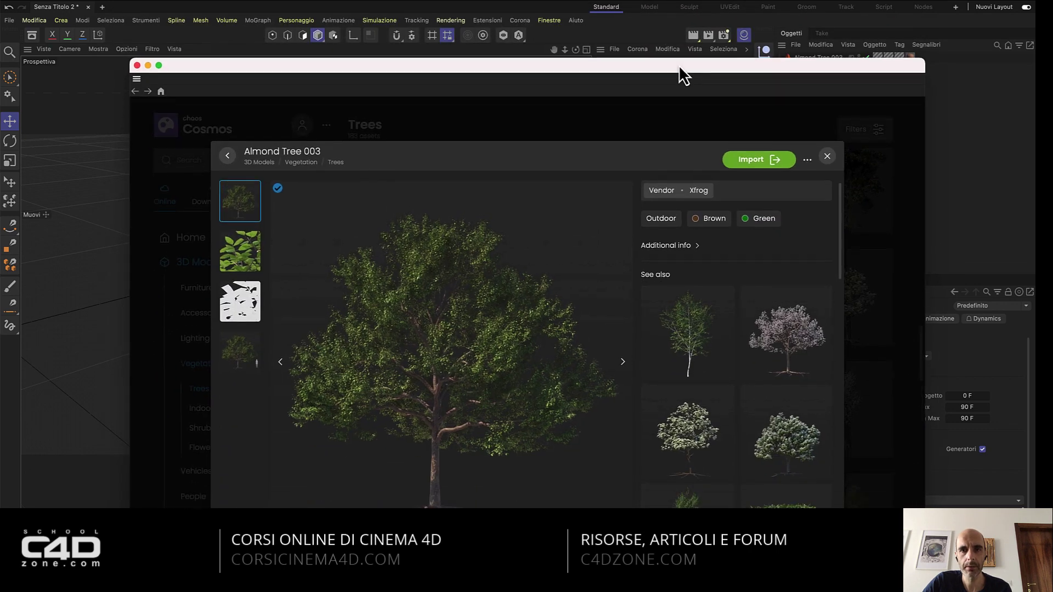
Close Cosmos, orbit and zoom out to the tree's bounding box, and inspect Trunk_mtl.
left_click(138, 62)
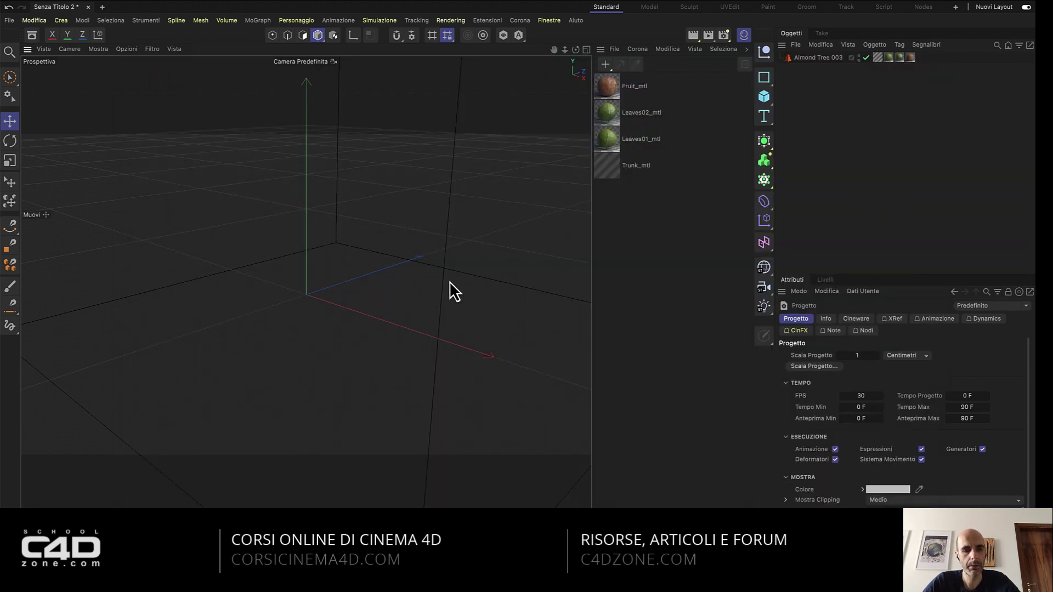
left_click_drag(341, 311, 398, 300, "alt")
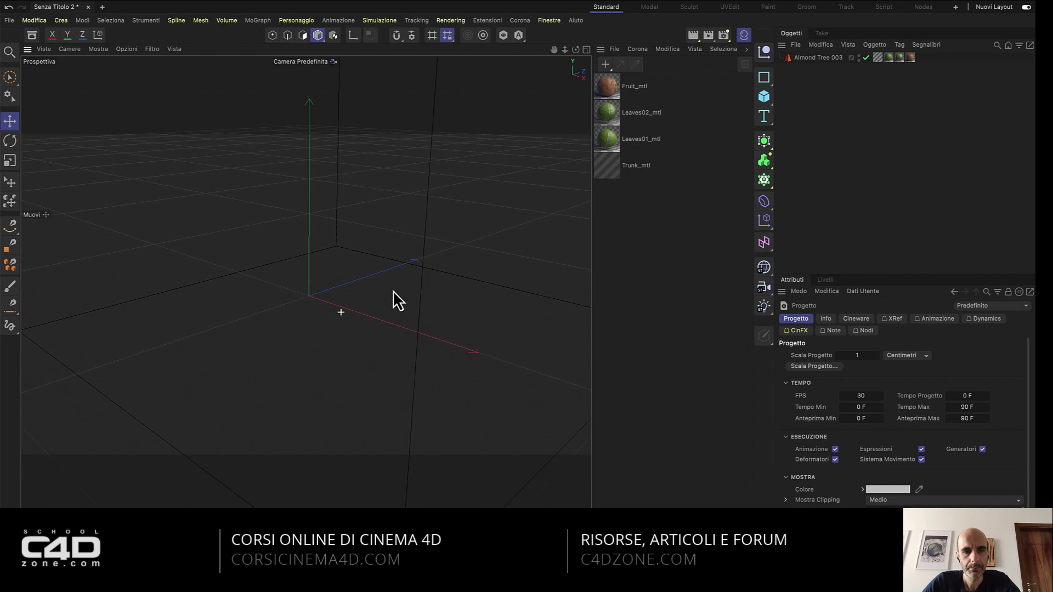
left_click(665, 255)
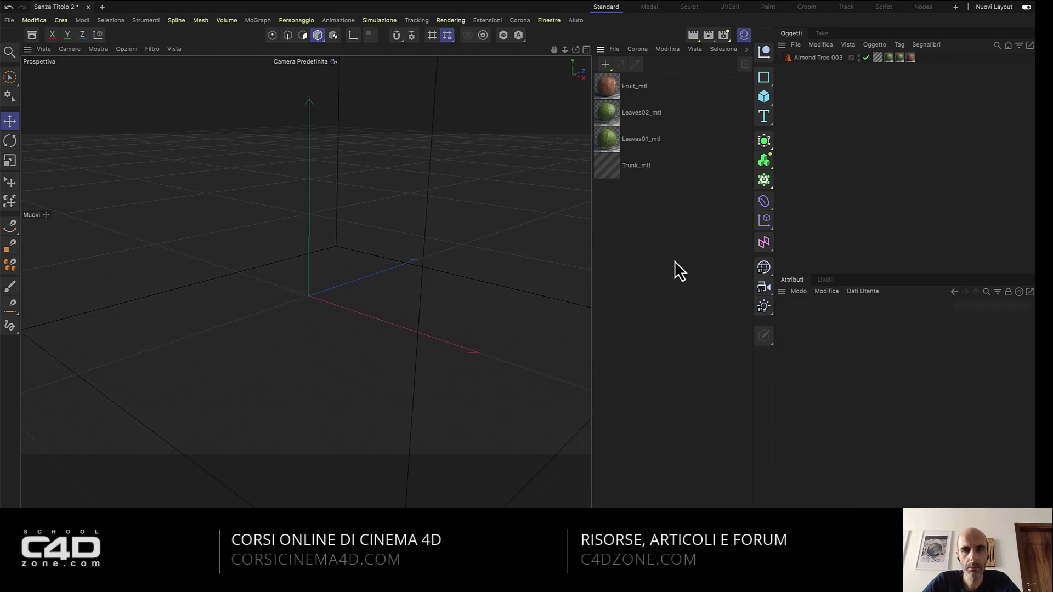
scroll(336, 338, "down", 5)
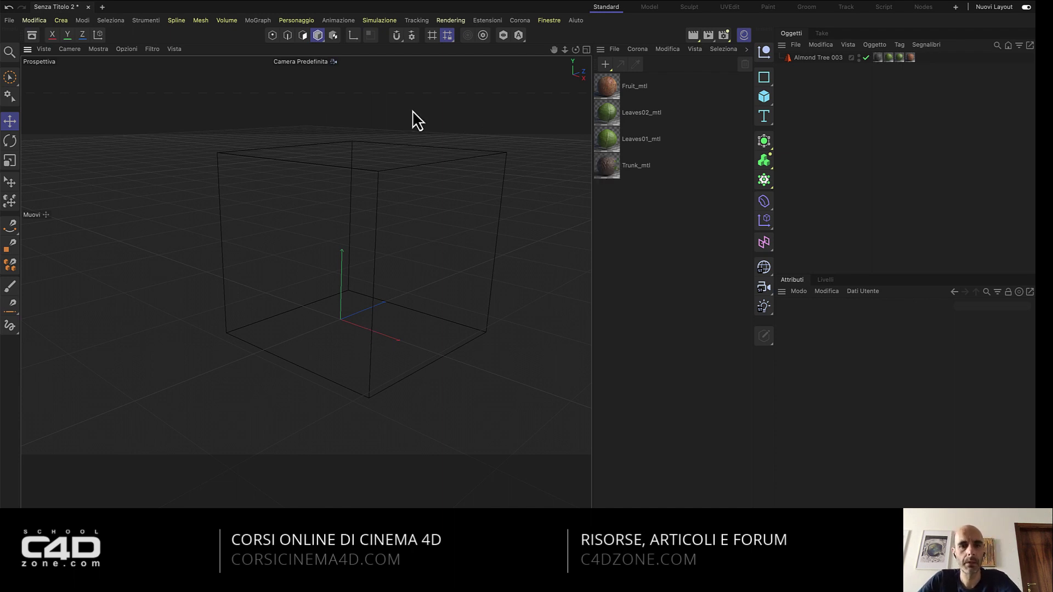
mouse_move(352, 327)
left_mouse_down("alt")
mouse_move(286, 343)
mouse_move(353, 329)
left_mouse_up("alt")
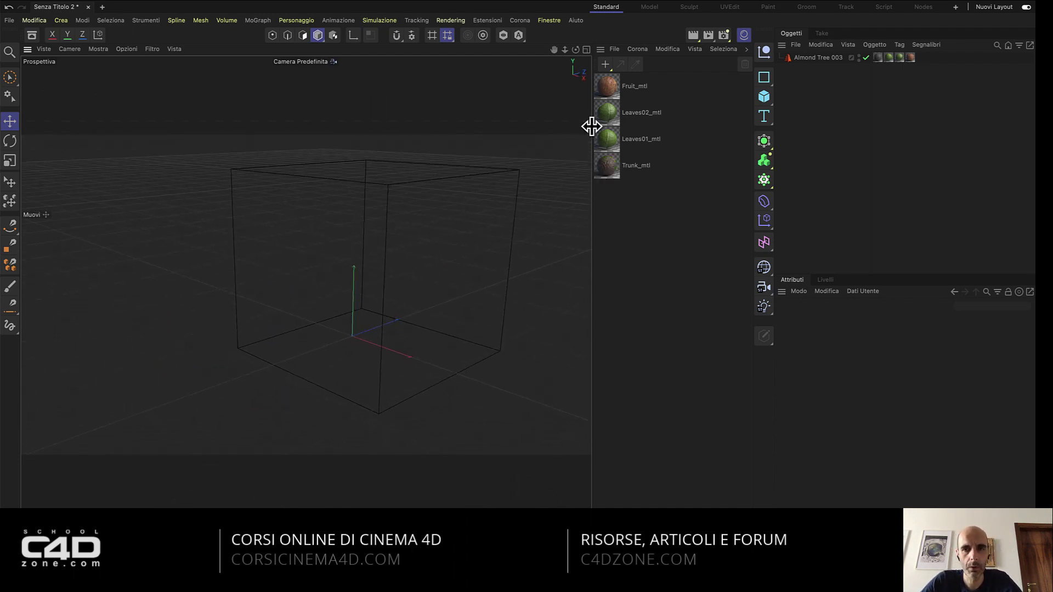
left_click(606, 155)
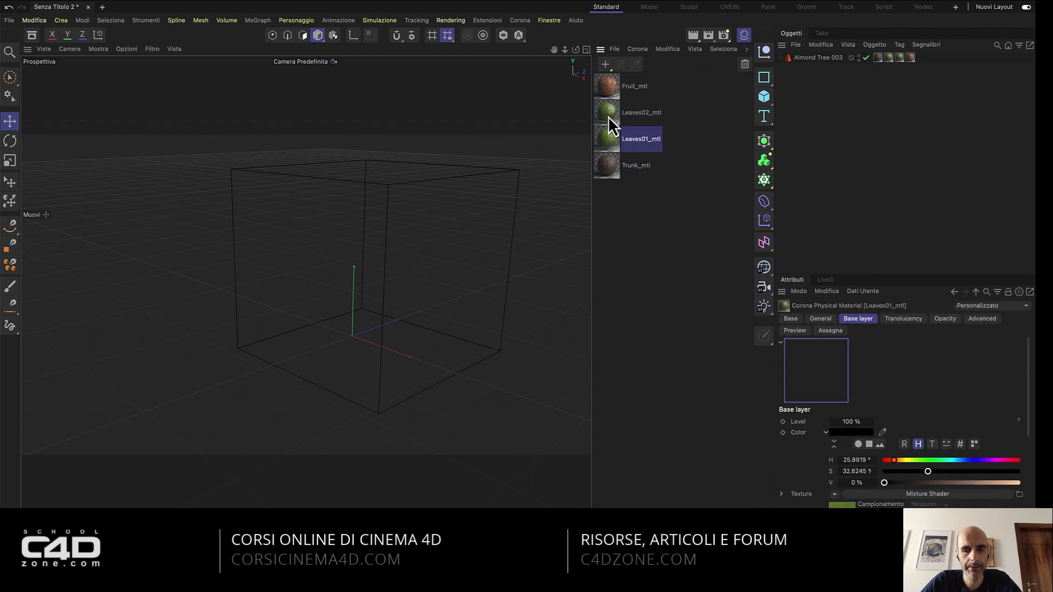
Open Fruit_mtl's Base layer Bitmap and check its texture path in the COSMOS folder.
left_click(613, 88)
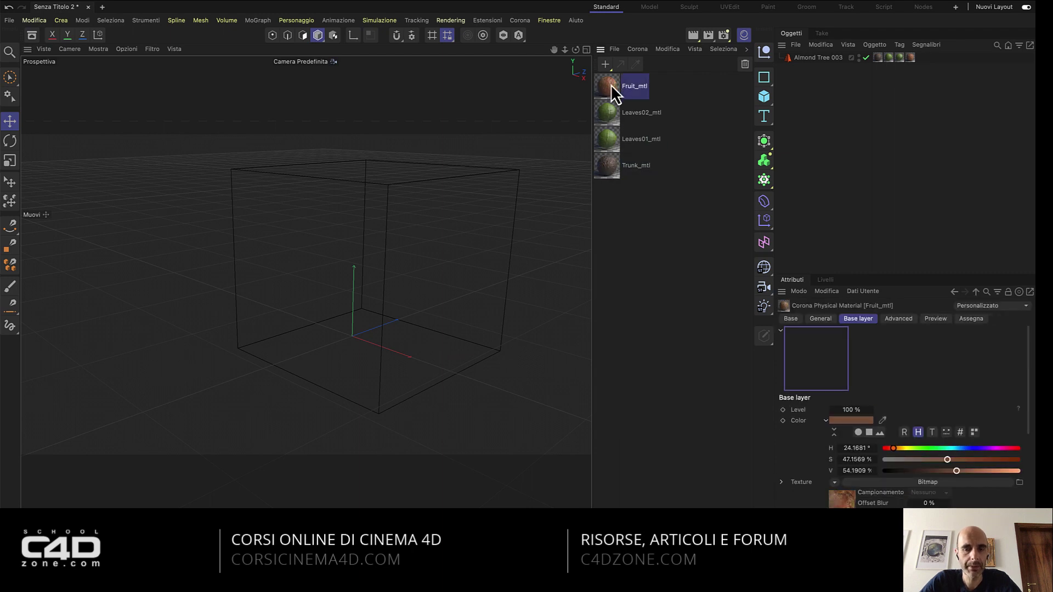
double_click(610, 84)
left_click_drag(677, 90, 416, 114)
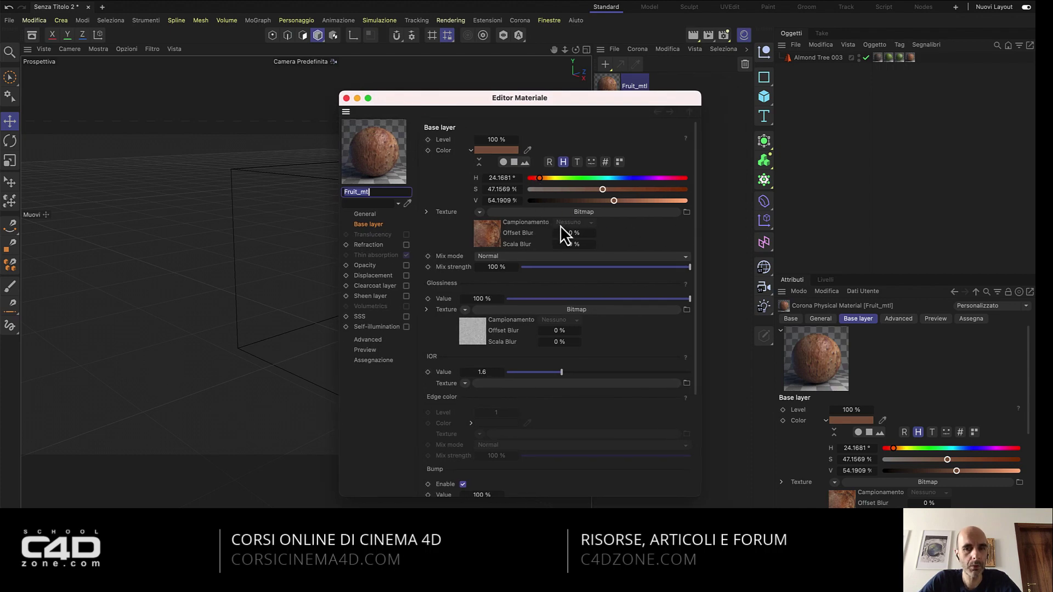
left_click(593, 211)
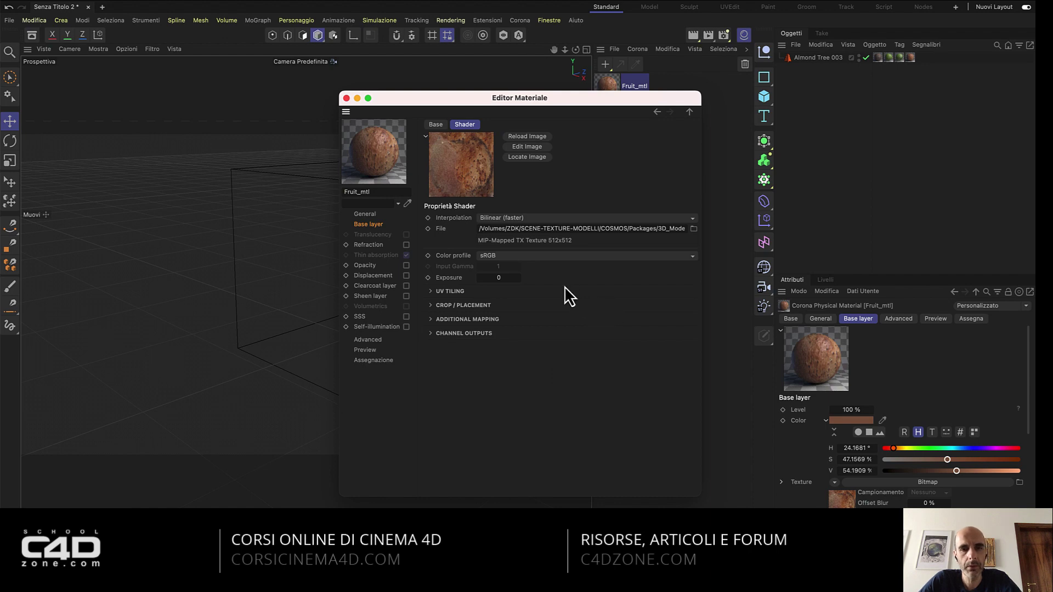
left_click_drag(581, 228, 799, 232)
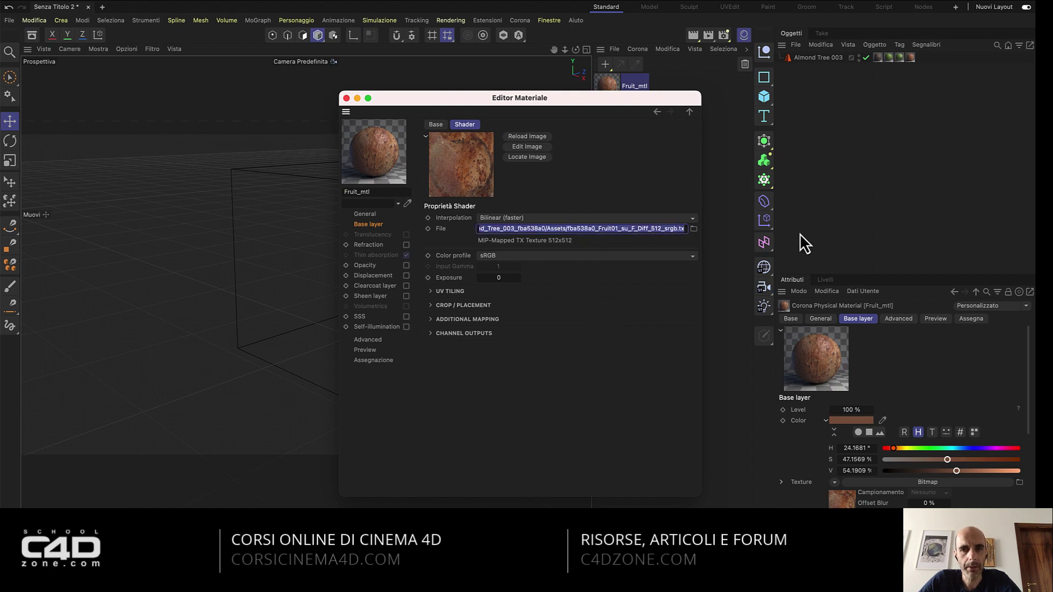
left_click(624, 233)
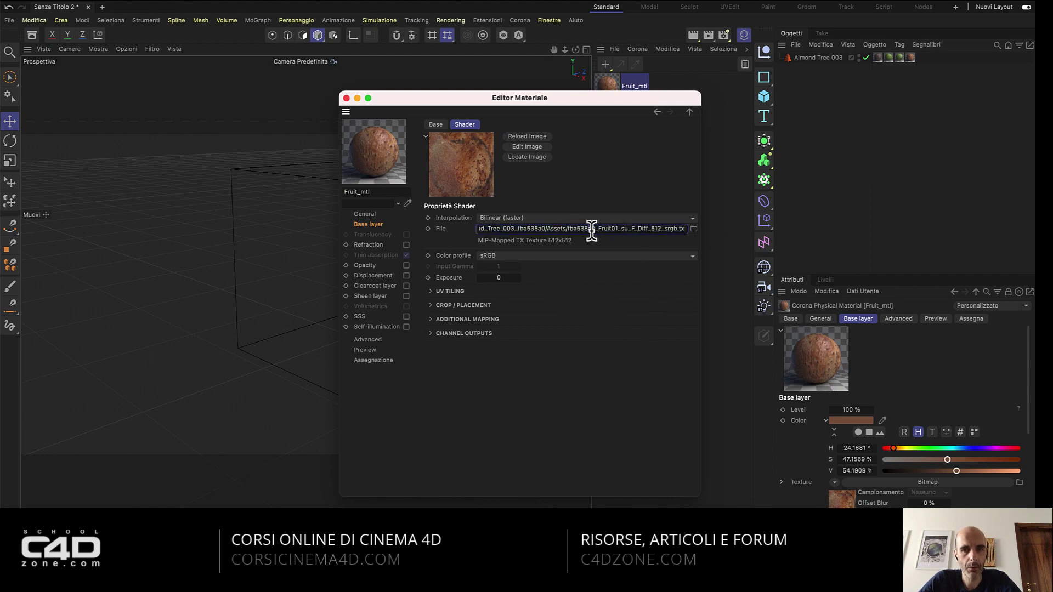
left_click_drag(587, 230, 682, 232)
left_click(682, 233)
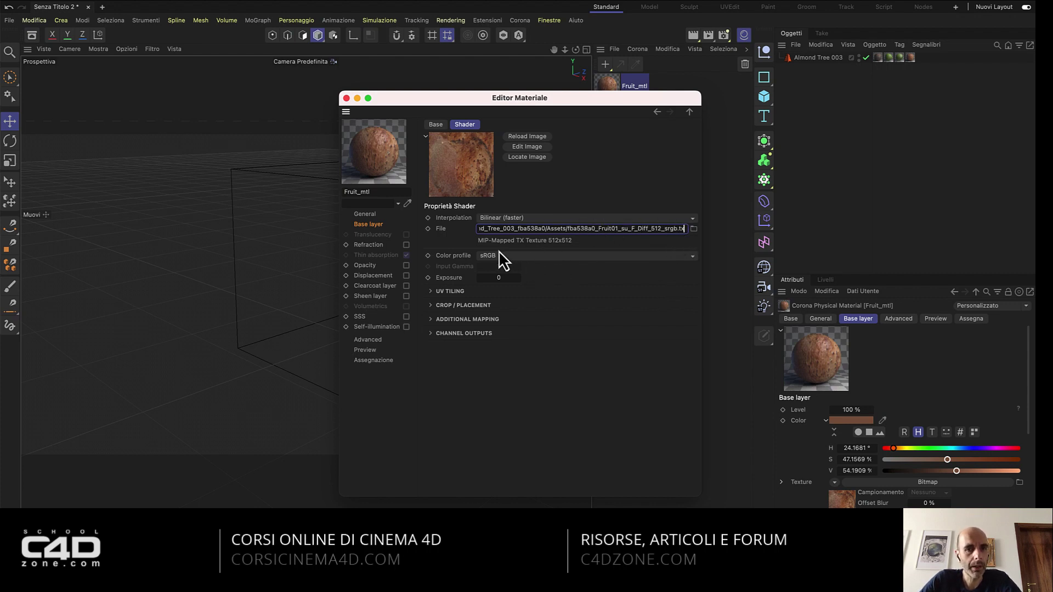
Close the Material Editor and show Almond Tree 003's Corona Proxy settings.
left_click(657, 112)
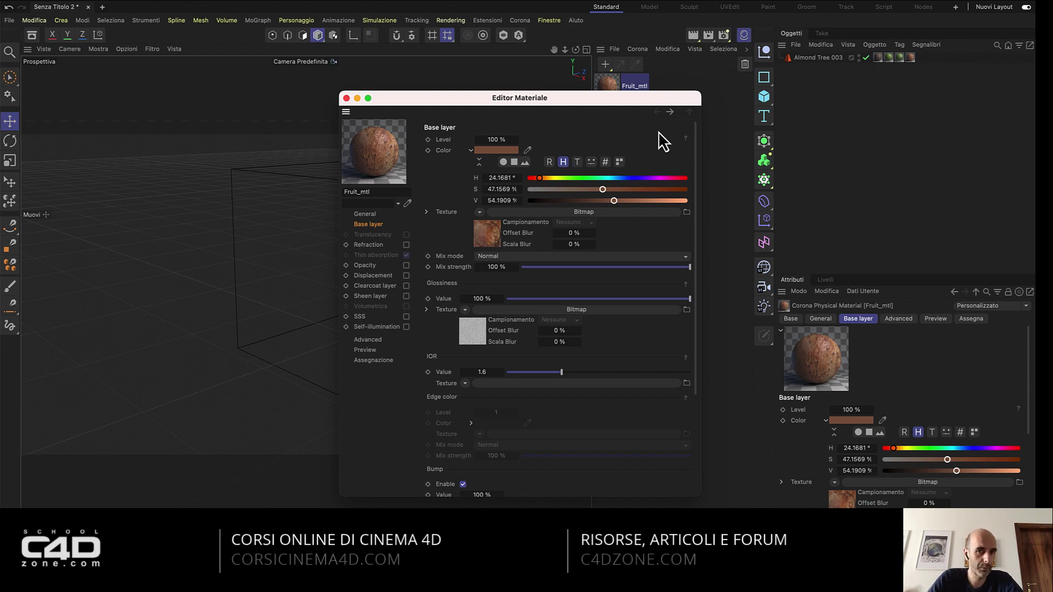
left_click(346, 98)
left_click(815, 59)
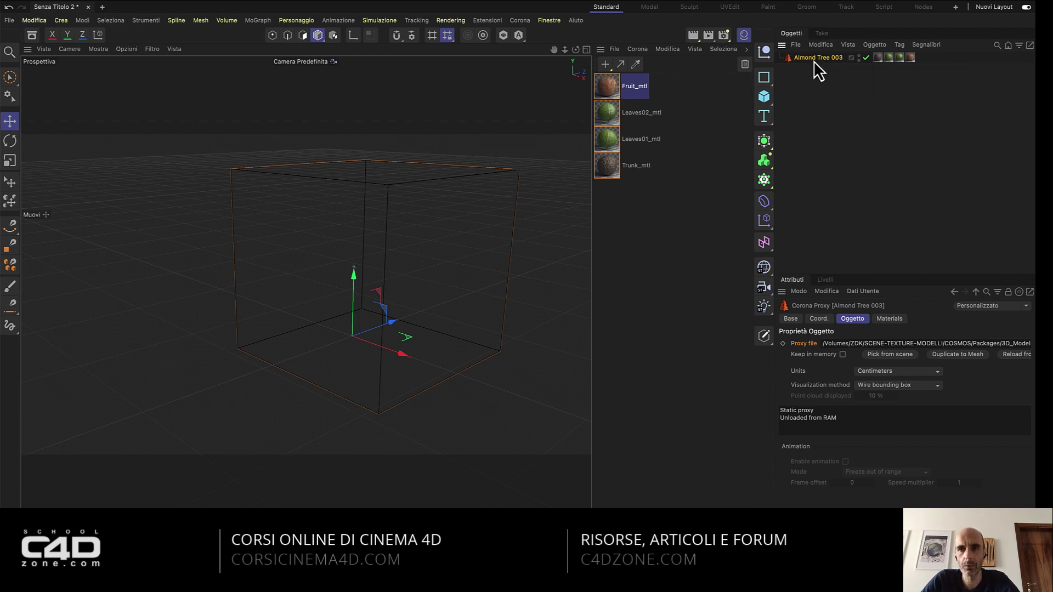
left_click_drag(478, 310, 453, 314)
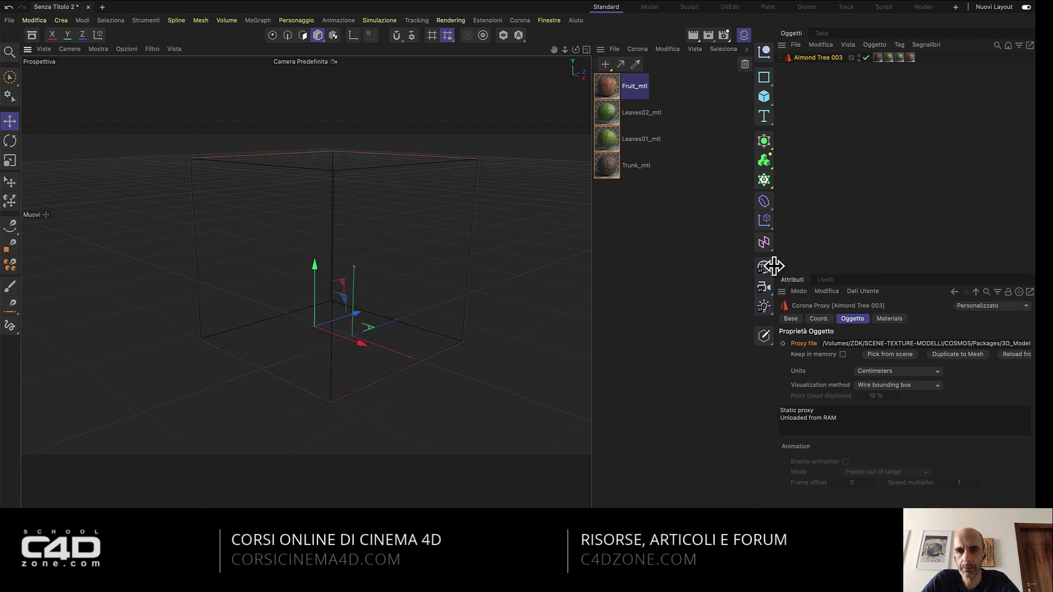
left_click_drag(775, 266, 717, 268)
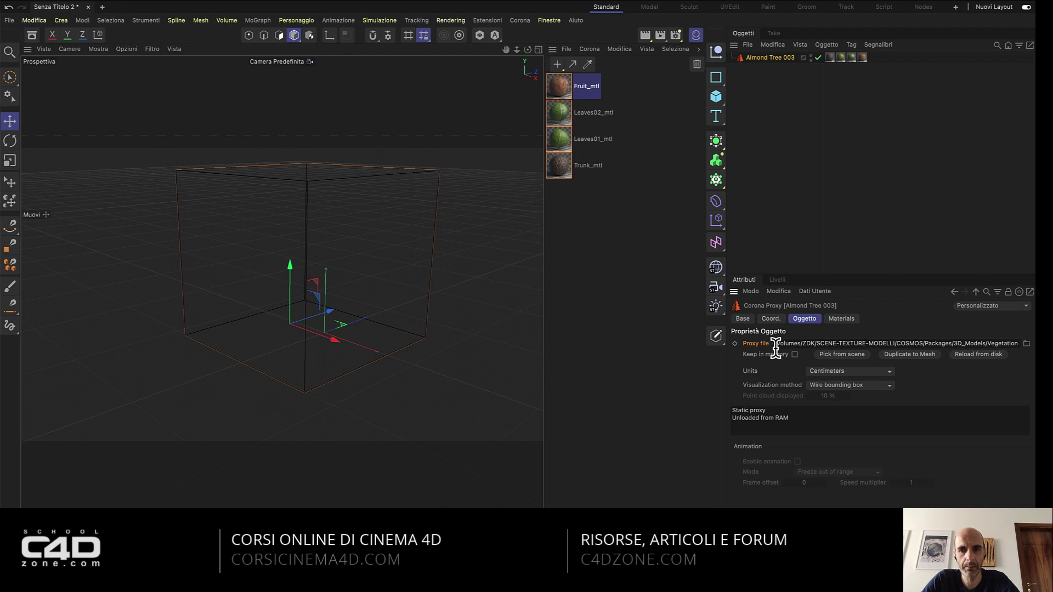
left_click_drag(962, 343, 1030, 355)
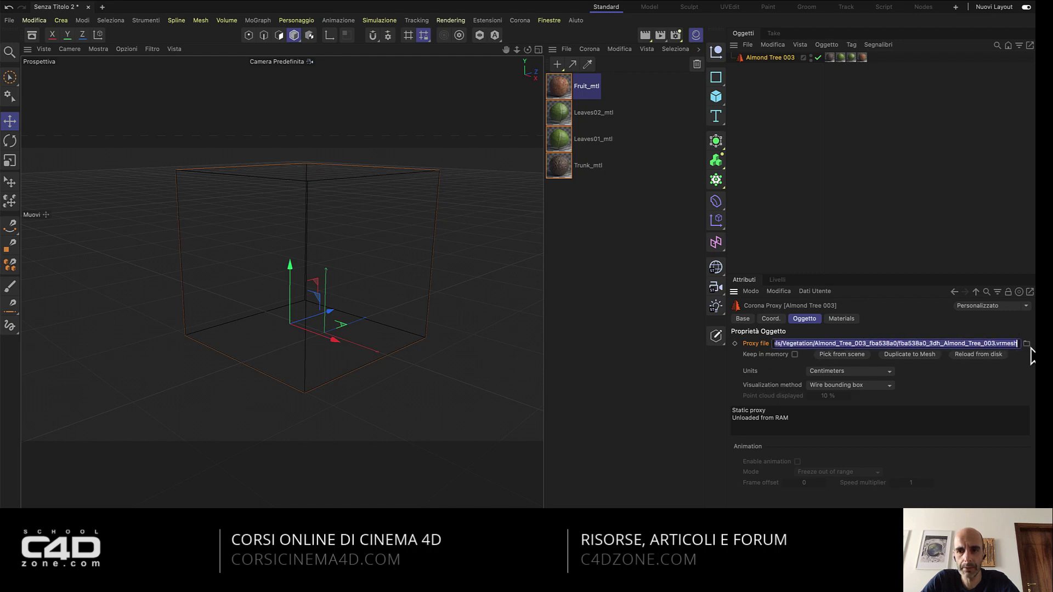
left_click(902, 344)
left_click_drag(898, 343, 972, 343)
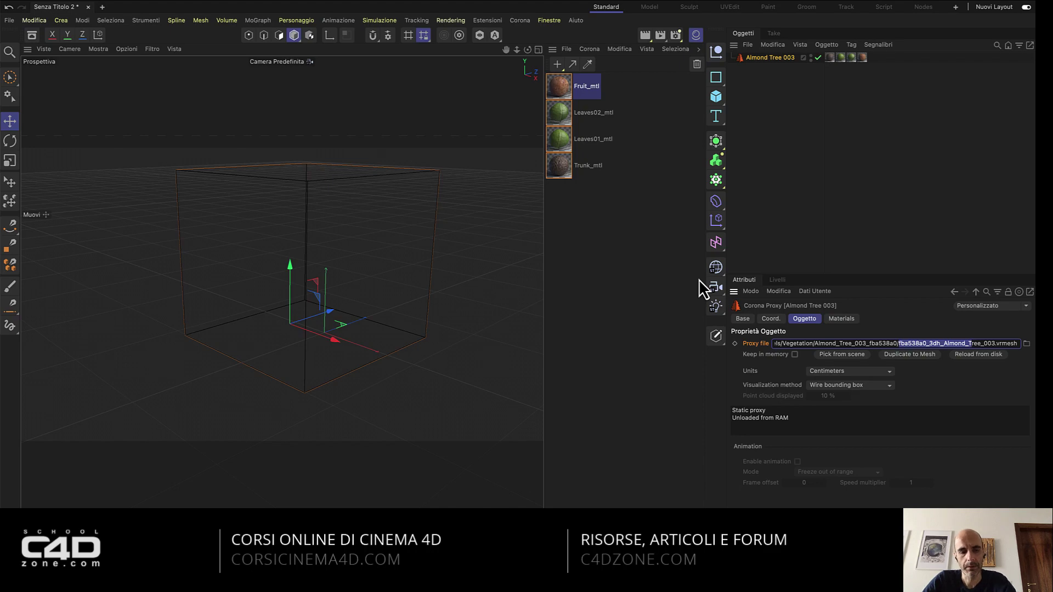
key("Return")
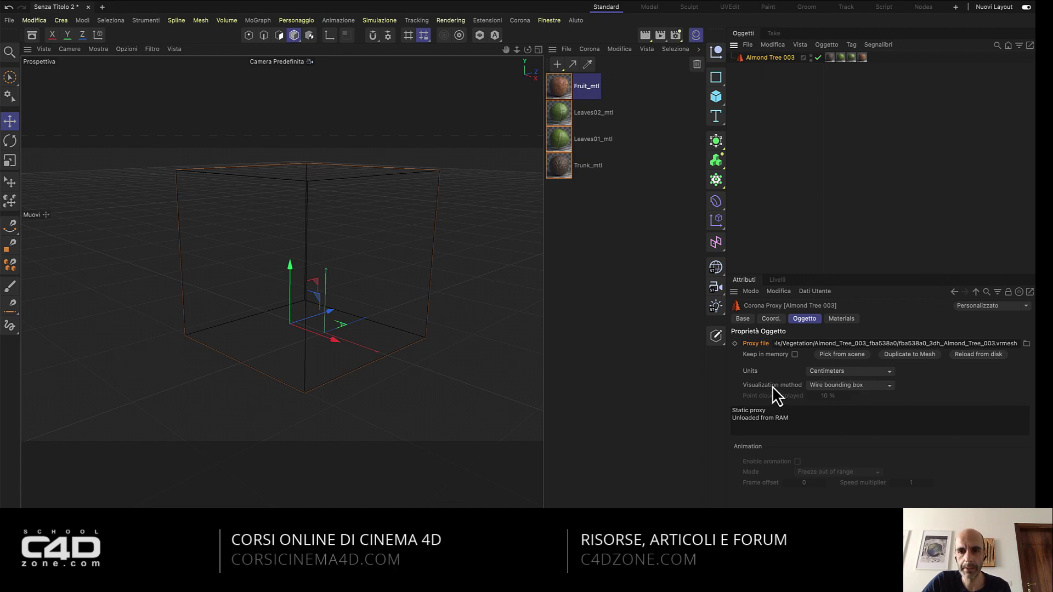
Switch Almond Tree 003's proxy visualization from Wire bounding box to Full mesh.
left_click_drag(798, 418, 730, 419)
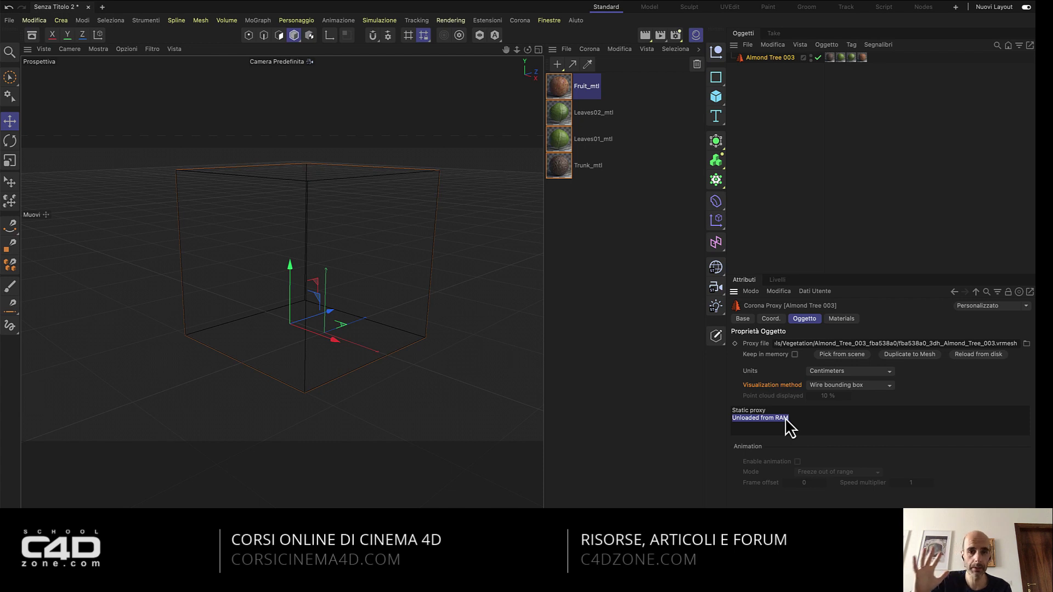
left_click(868, 385)
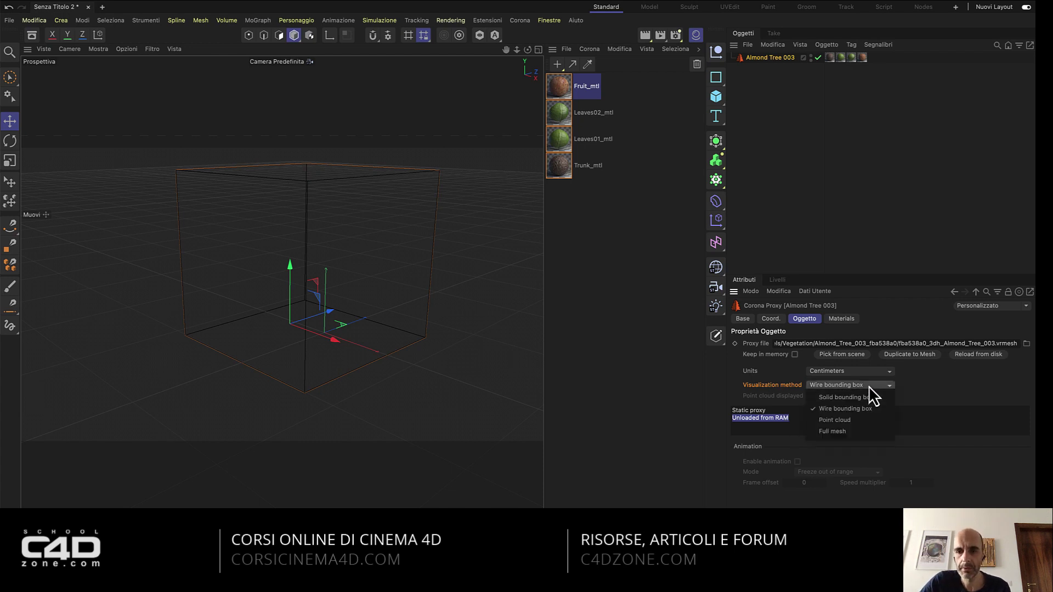
left_click(870, 429)
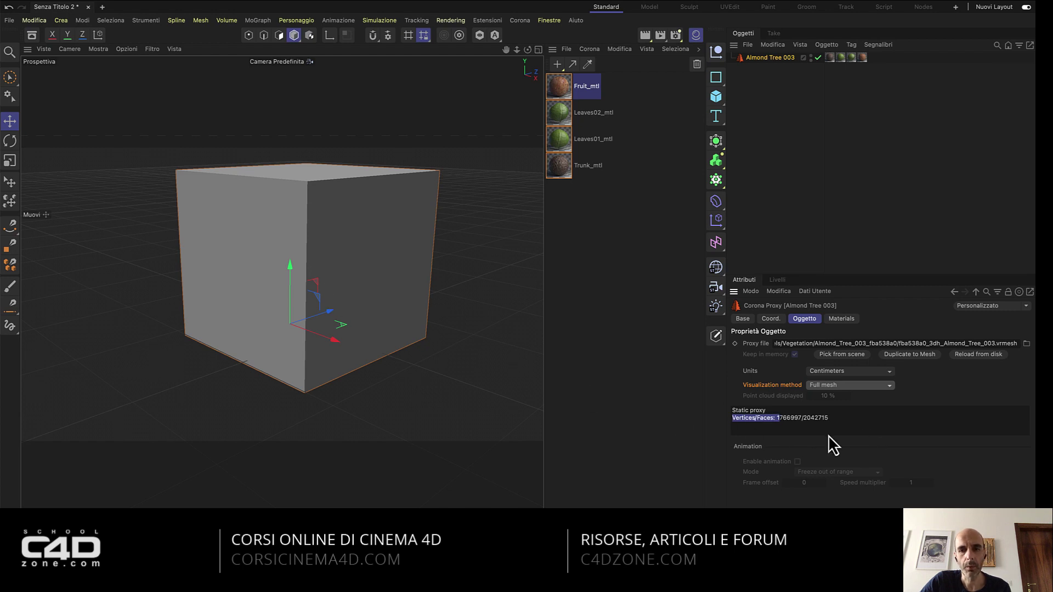
left_click_drag(817, 418, 761, 430)
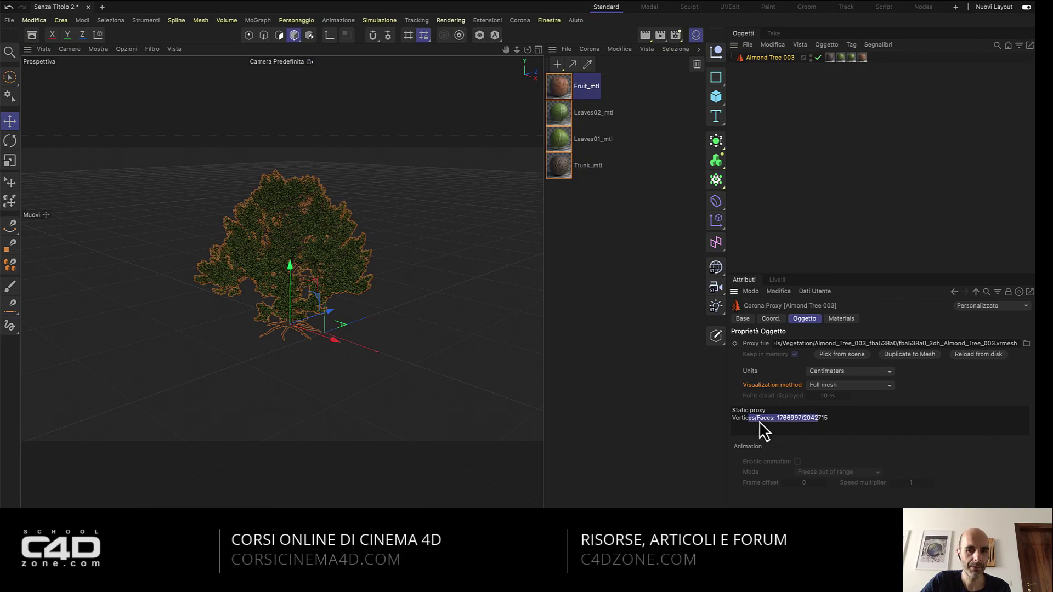
Inspect the tree's leaves up close, then close the Material Manager to widen the viewport.
left_click(293, 254)
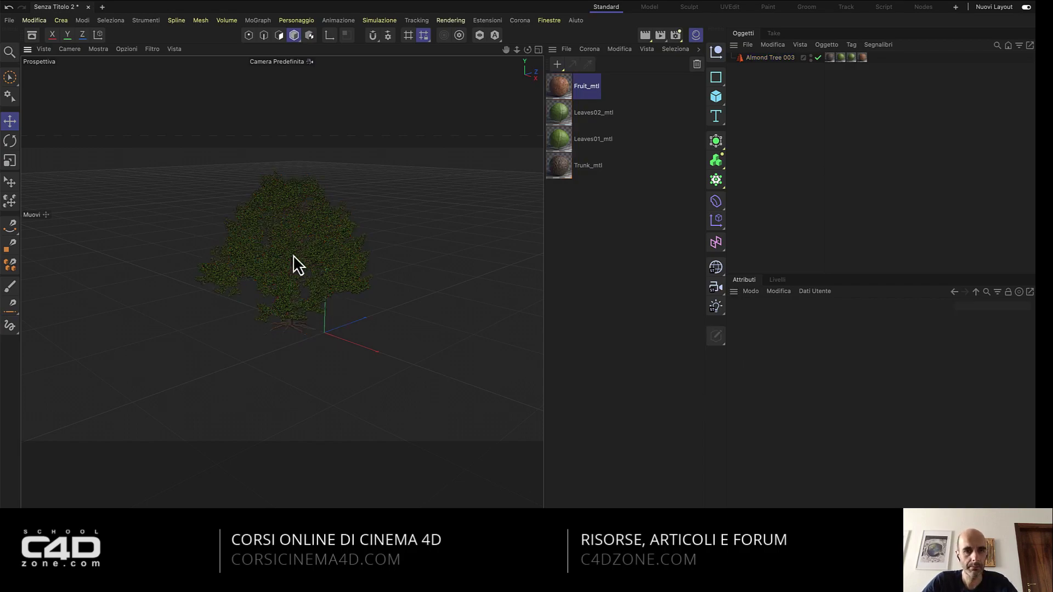
right_click_drag(289, 264, 492, 285, "alt")
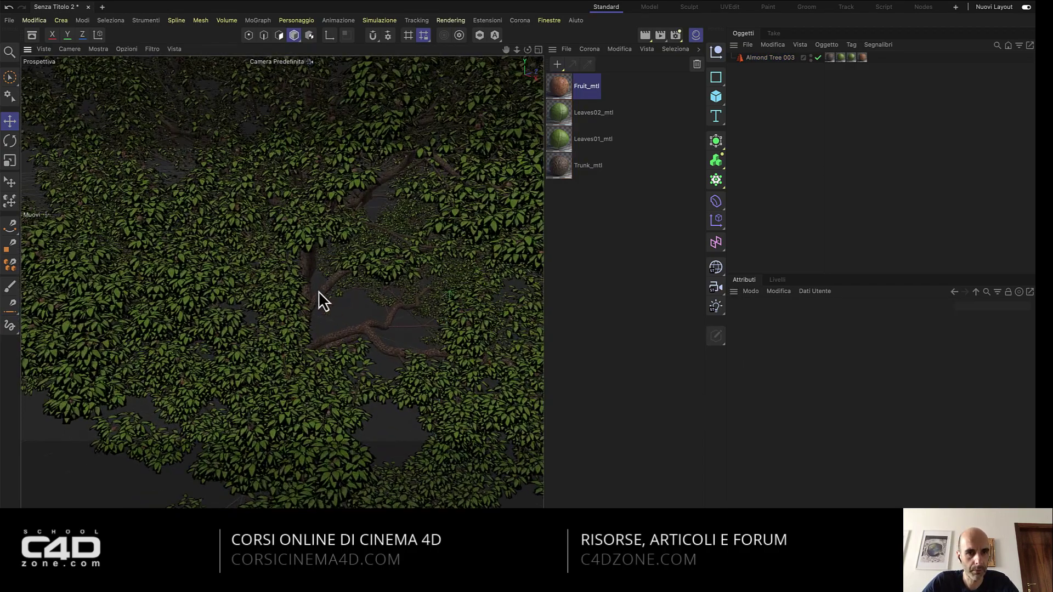
mouse_move(319, 291)
right_mouse_down("alt")
mouse_move(381, 402)
mouse_move(507, 354)
mouse_move(146, 382)
right_mouse_up("alt")
mouse_move(350, 335)
right_mouse_down("alt")
mouse_move(419, 341)
mouse_move(386, 349)
mouse_move(458, 334)
right_mouse_up("alt")
left_click_drag(543, 256, 625, 260)
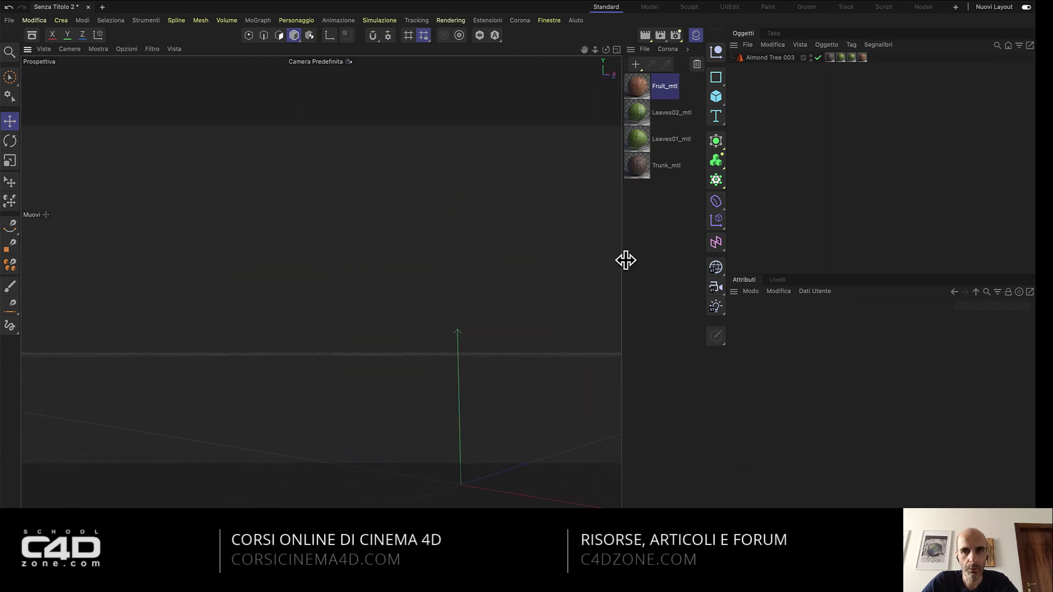
left_click(696, 36)
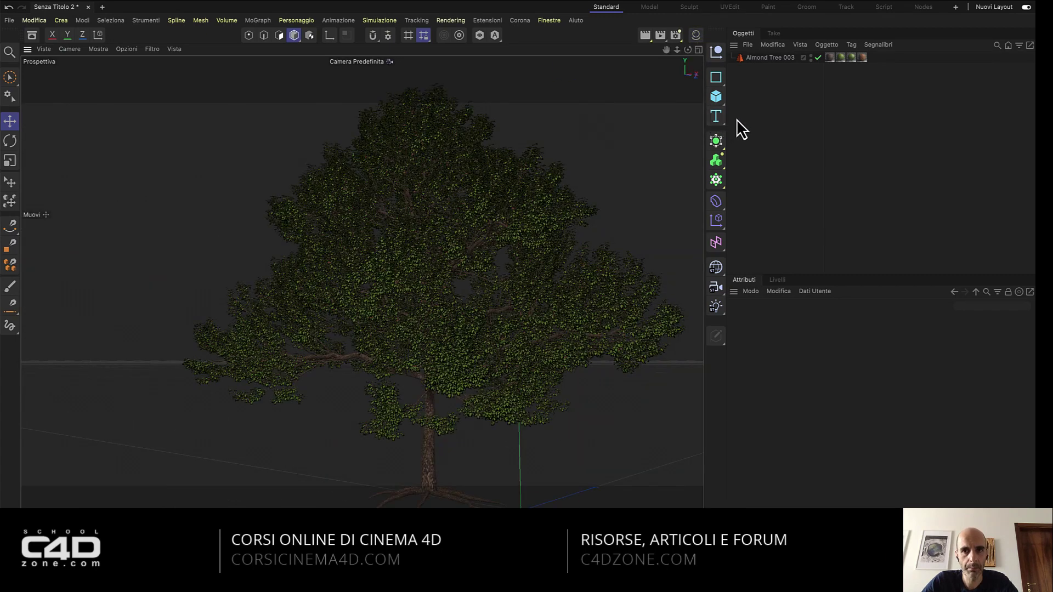
left_click_drag(726, 120, 741, 118)
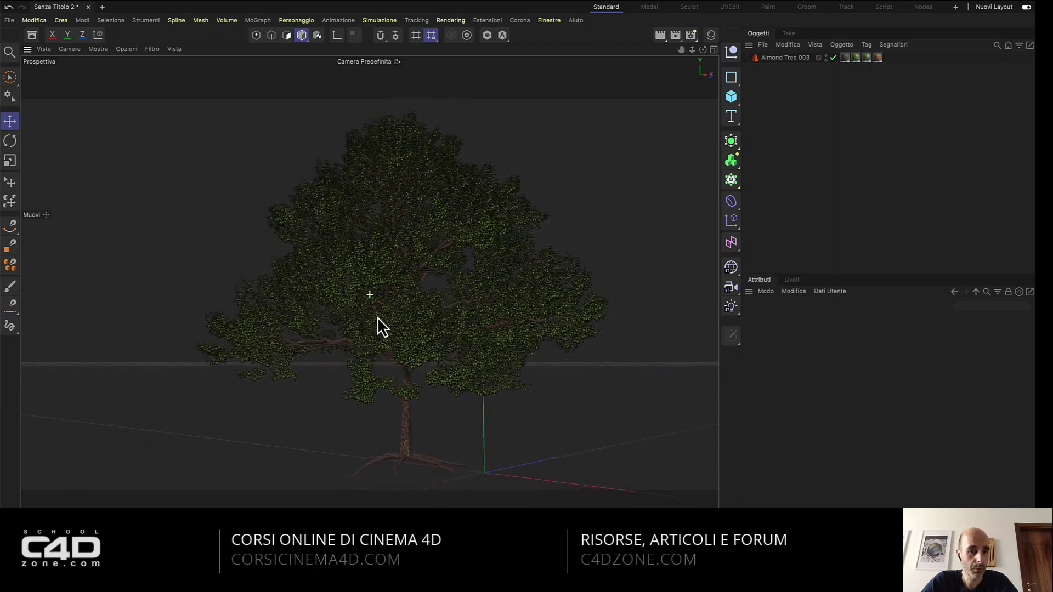
Orbit around the almond tree and select Almond Tree 003 in the Object Manager.
mouse_move(377, 317)
left_mouse_down("alt")
mouse_move(360, 361)
mouse_move(354, 329)
mouse_move(414, 290)
mouse_move(394, 298)
mouse_move(391, 316)
left_mouse_up("alt")
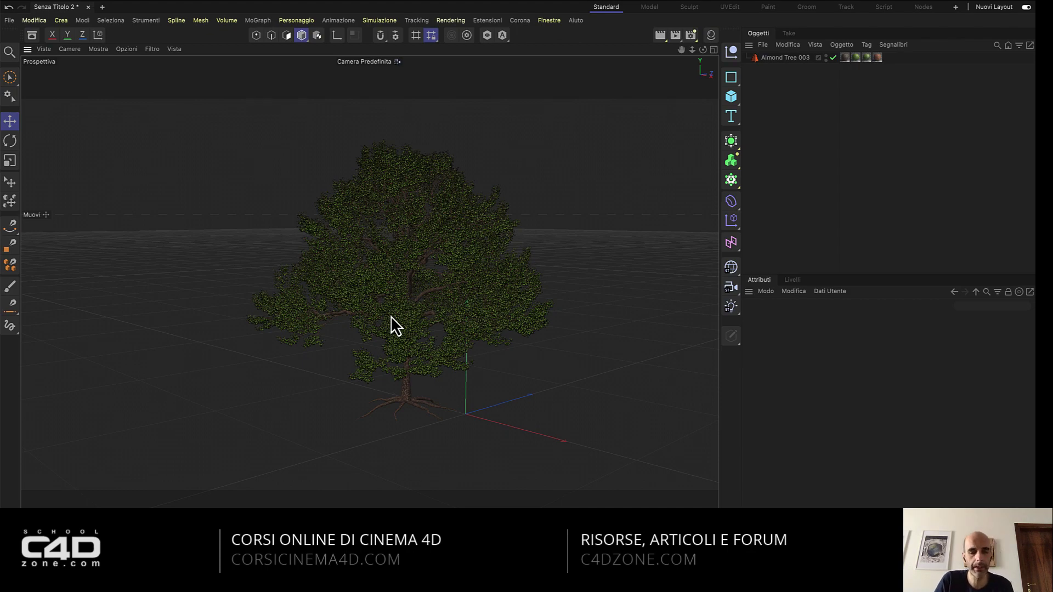
mouse_move(388, 311)
left_mouse_down("alt")
mouse_move(433, 292)
mouse_move(446, 271)
mouse_move(418, 314)
mouse_move(428, 347)
mouse_move(466, 353)
mouse_move(414, 357)
mouse_move(426, 374)
left_mouse_up("alt")
left_click(774, 58)
middle_click_drag(425, 373, 416, 354, "alt")
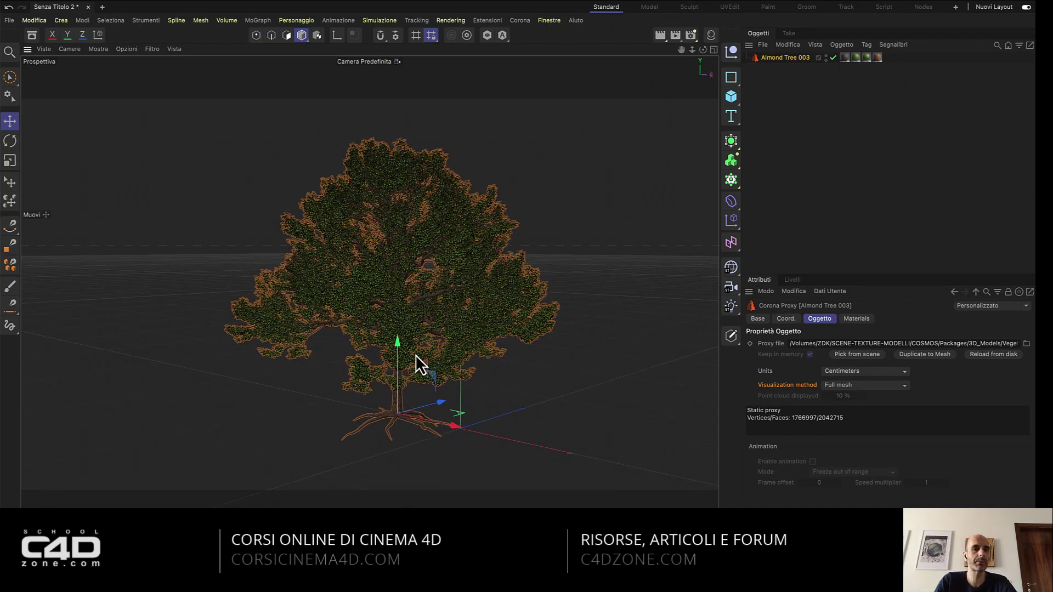
mouse_move(416, 354)
left_mouse_down("alt")
mouse_move(397, 335)
mouse_move(412, 310)
left_mouse_up("alt")
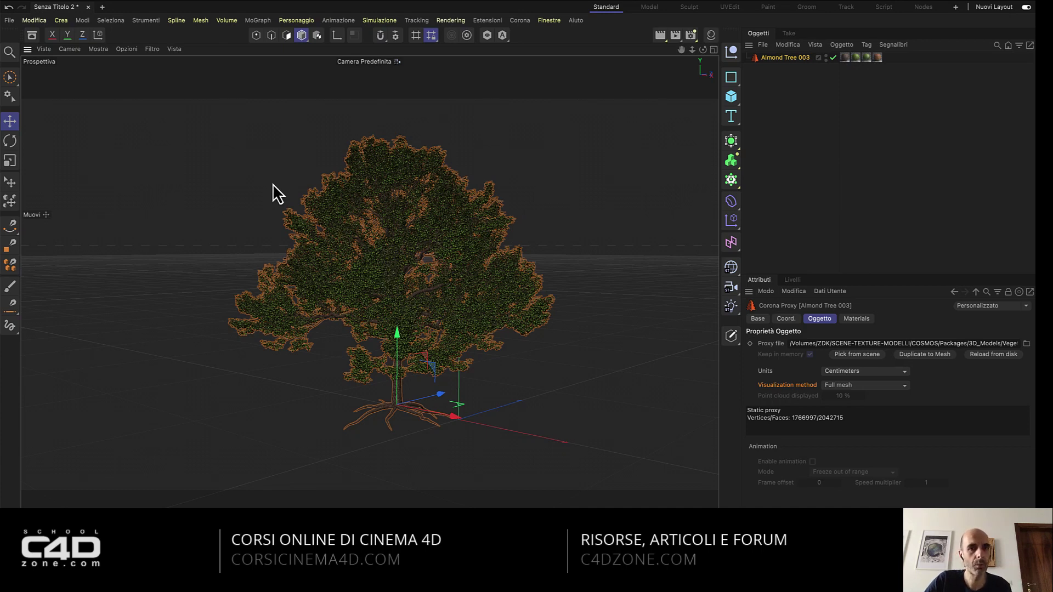
left_click(518, 22)
mouse_move(548, 20)
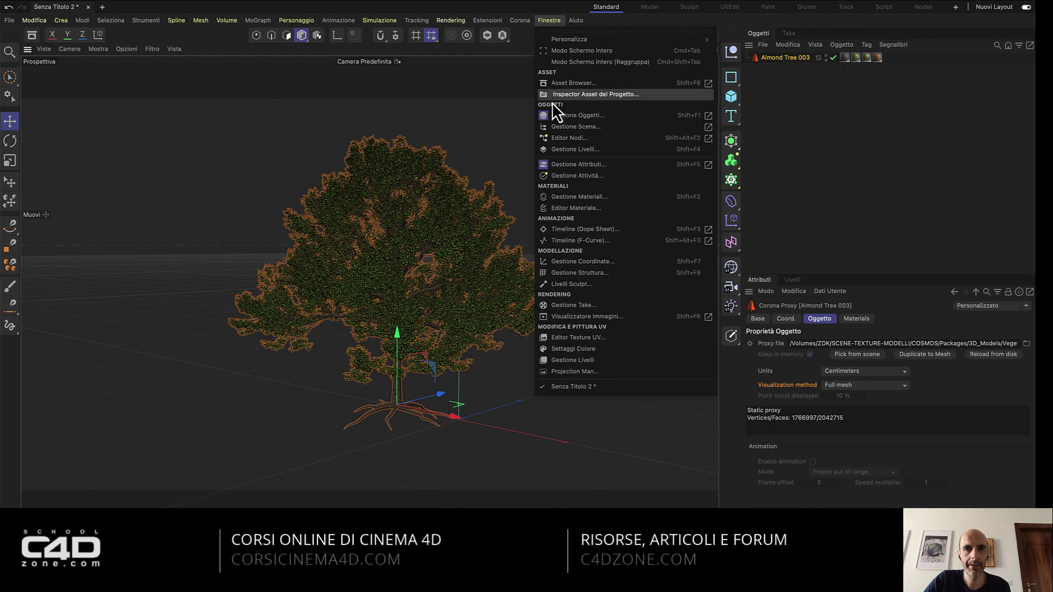
left_click(611, 96)
left_click_drag(619, 85, 514, 80)
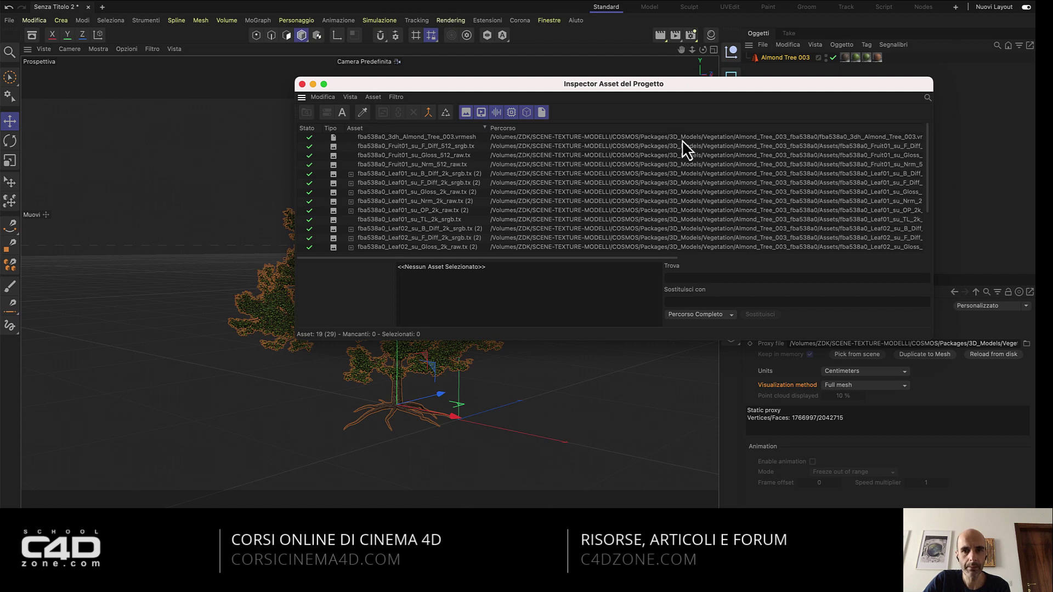
left_click(371, 98)
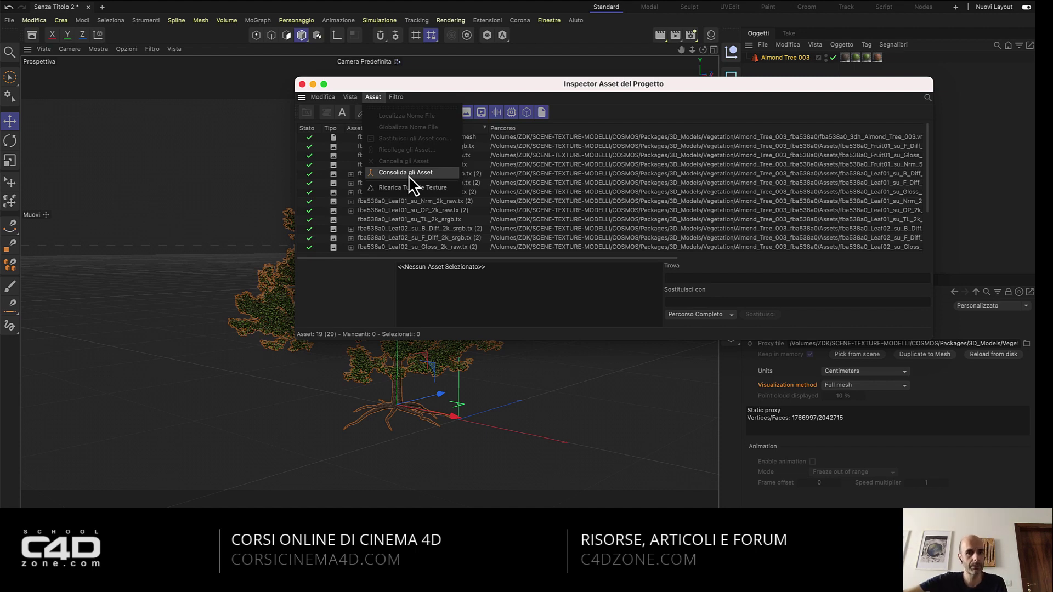
left_click(305, 94)
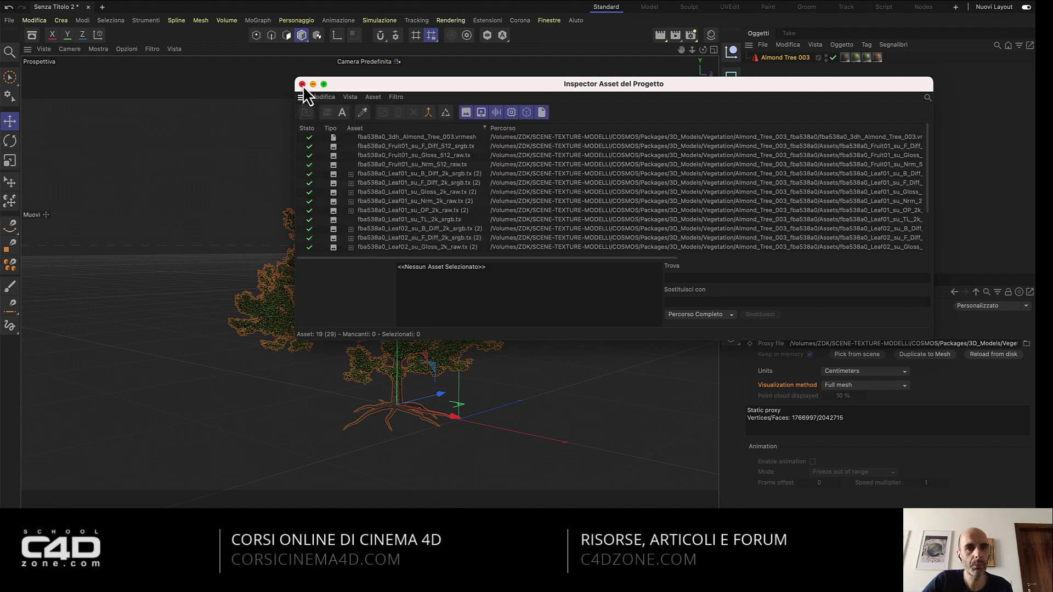
left_click(302, 84)
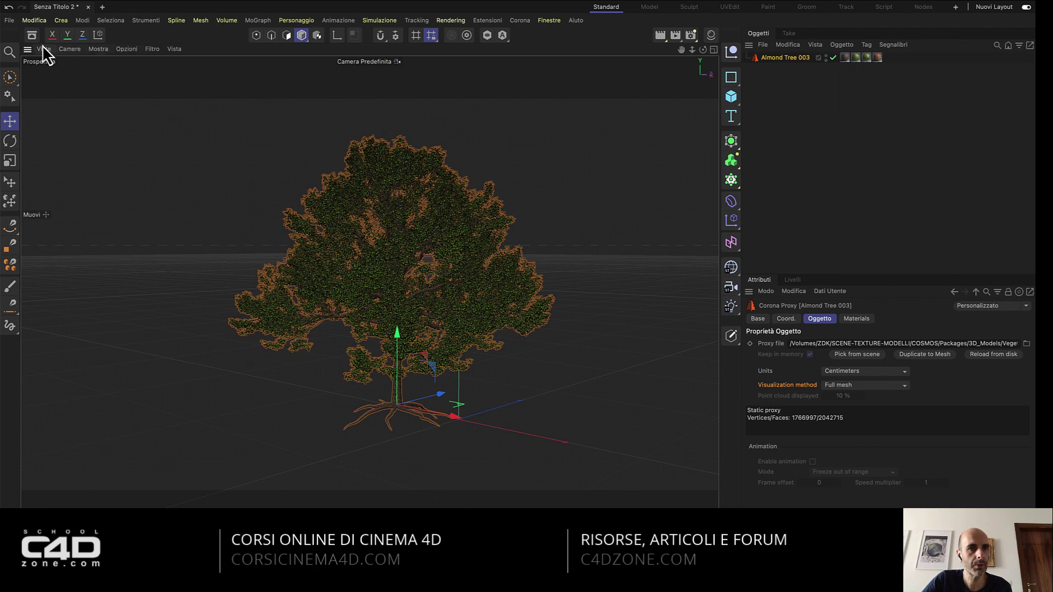
Save the project with assets as 'test albero' and set the proxy to Wire bounding box display.
left_click(15, 23)
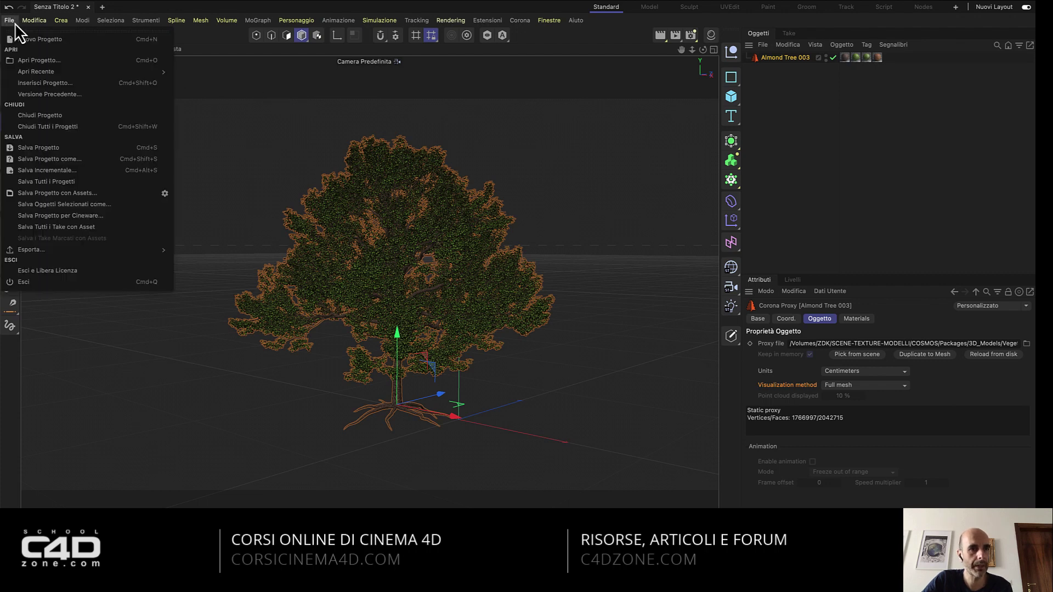
left_click(68, 194)
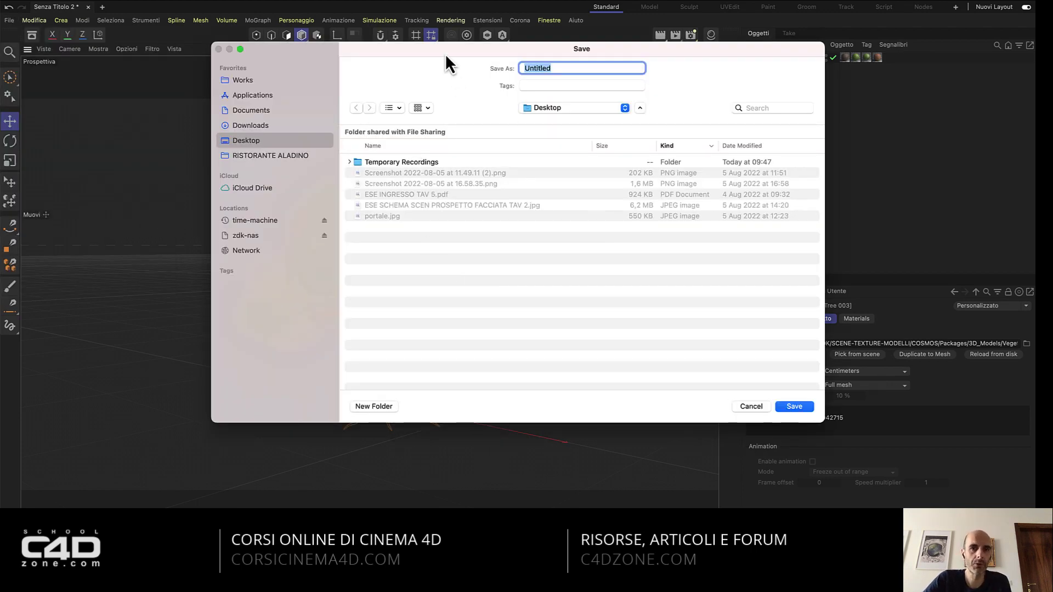
left_click_drag(445, 54, 446, 72)
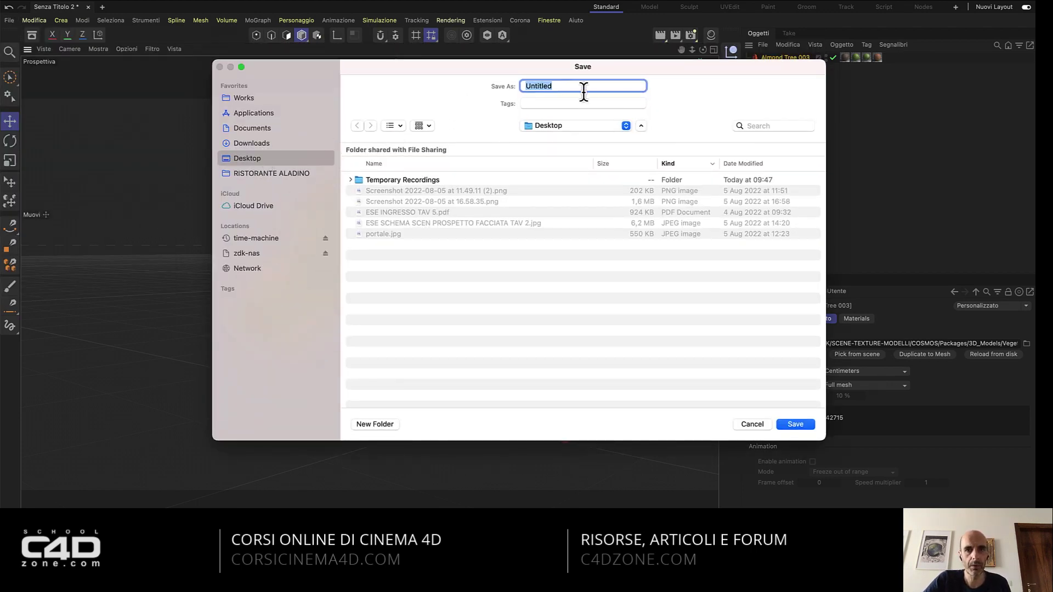
type("tes")
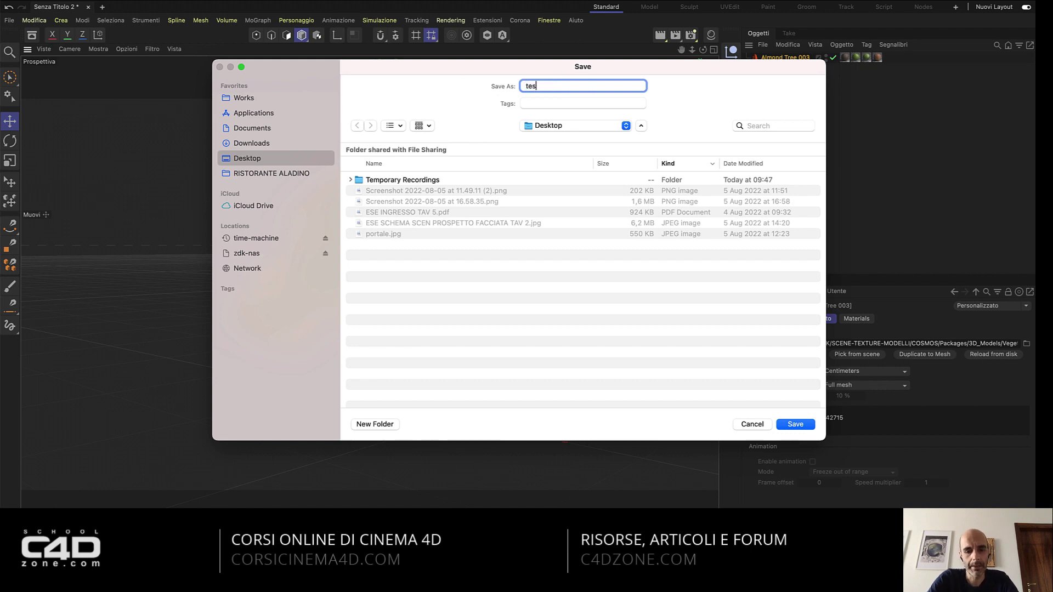
type("t almond")
key("Return")
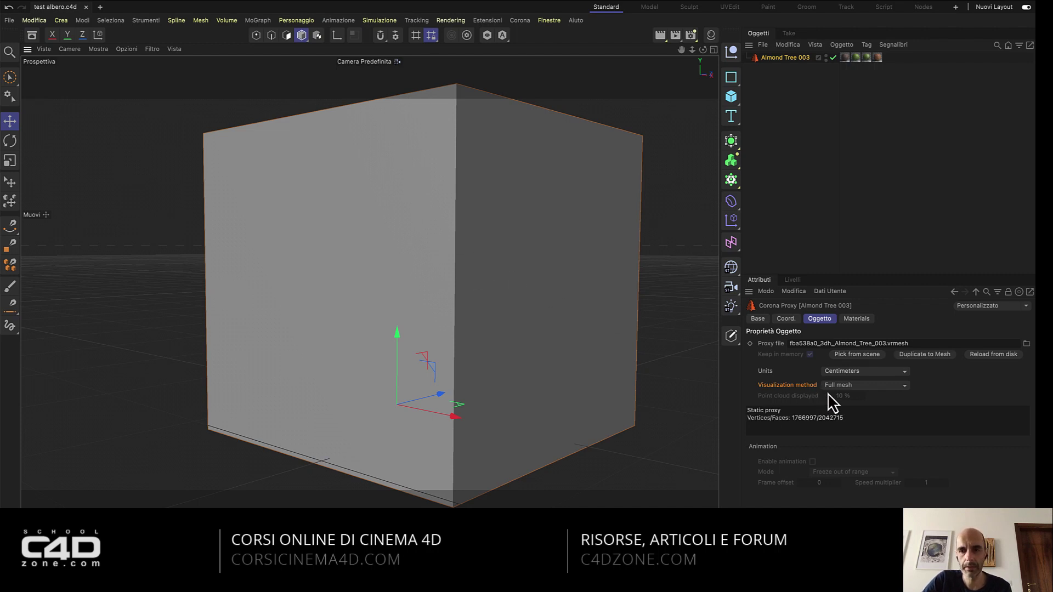
left_click(851, 386)
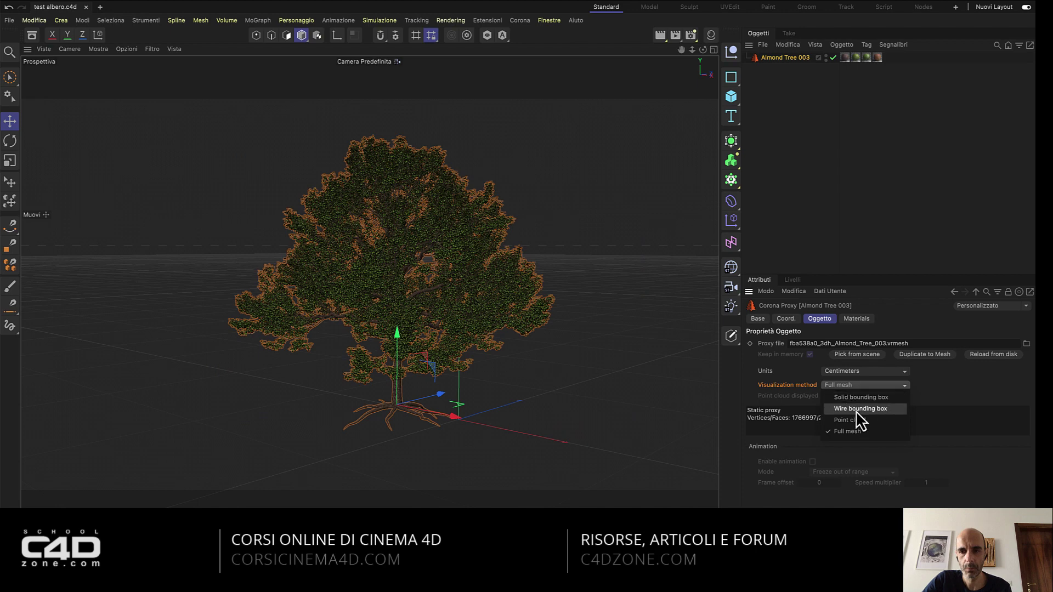
left_click(856, 411)
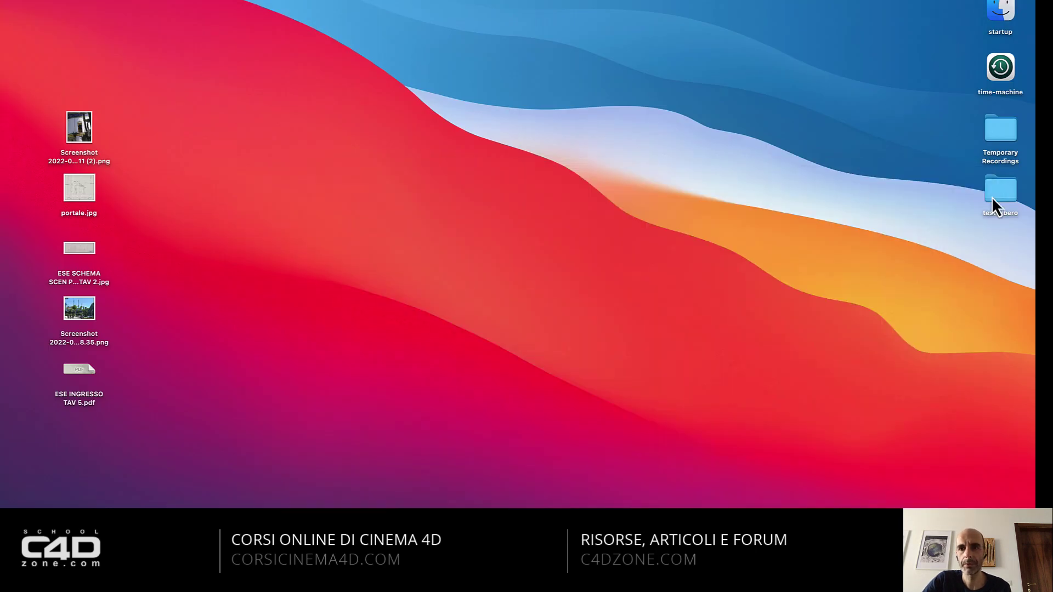
Open the test albero folder on the desktop and expand its tex folder.
left_click_drag(991, 204, 530, 204)
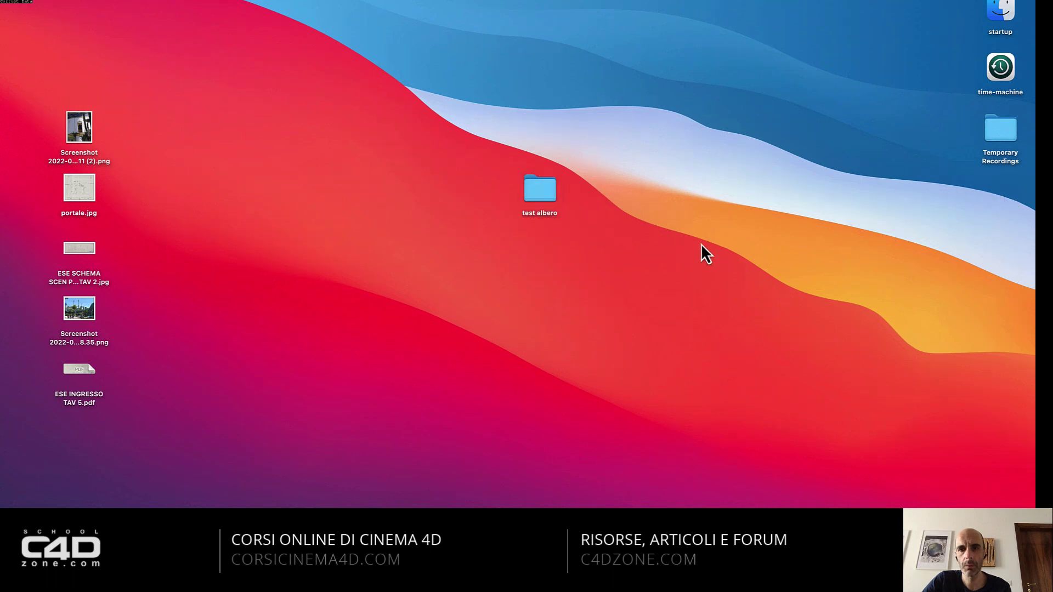
double_click(550, 192)
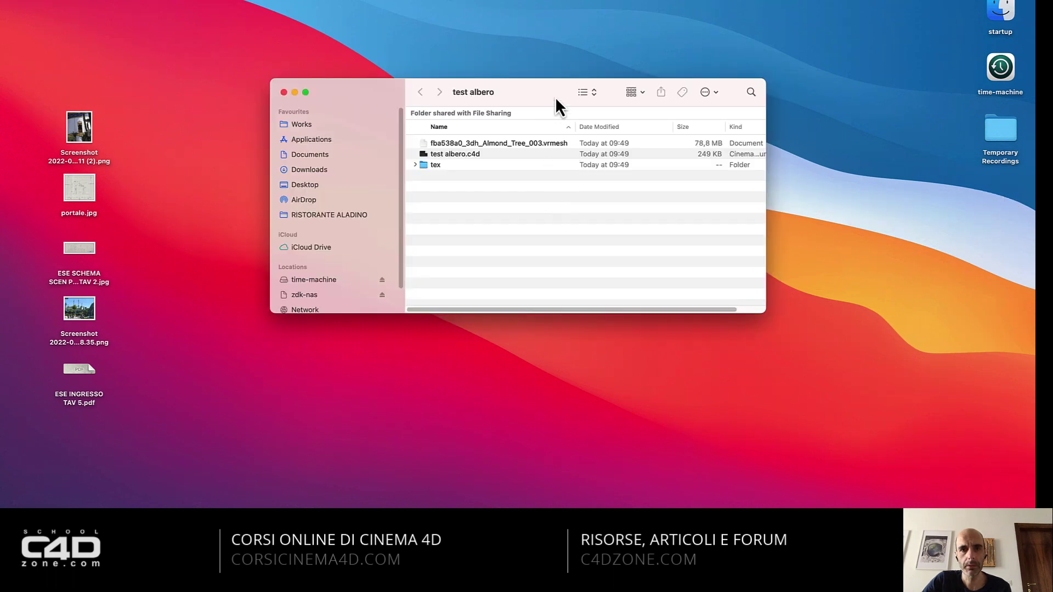
left_click(457, 190)
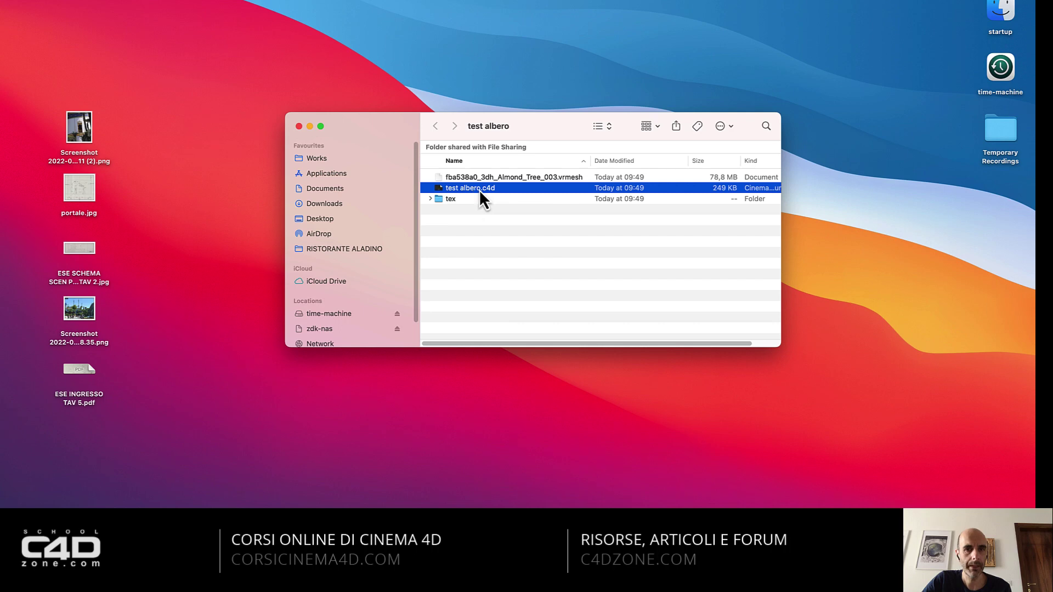
left_click(452, 199)
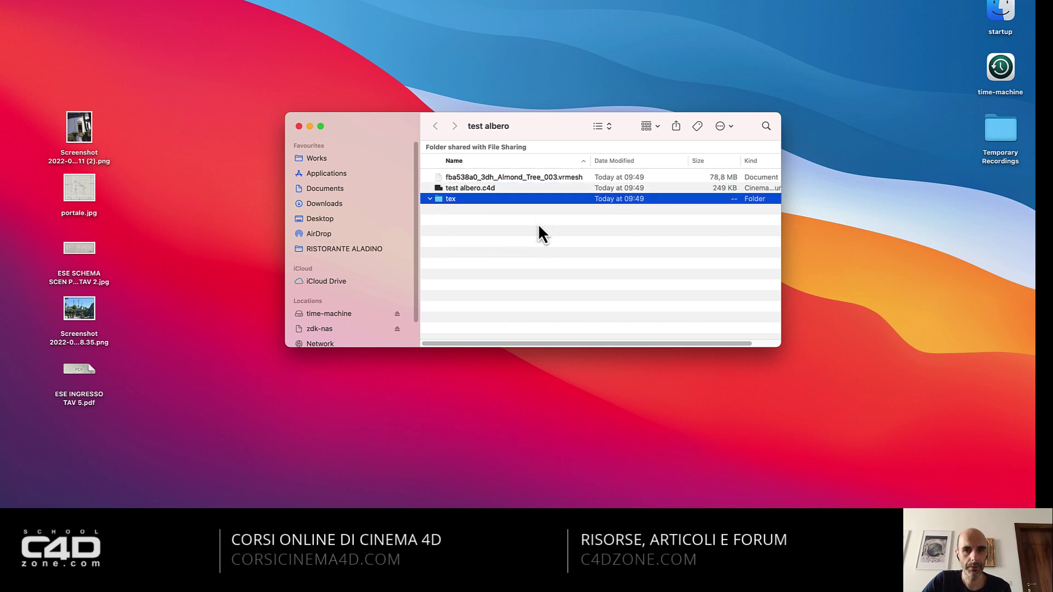
left_click(544, 303)
Preview the leaf textures including Leaf01 Gloss, check the Almond Tree vrmesh, and close the window.
key("space")
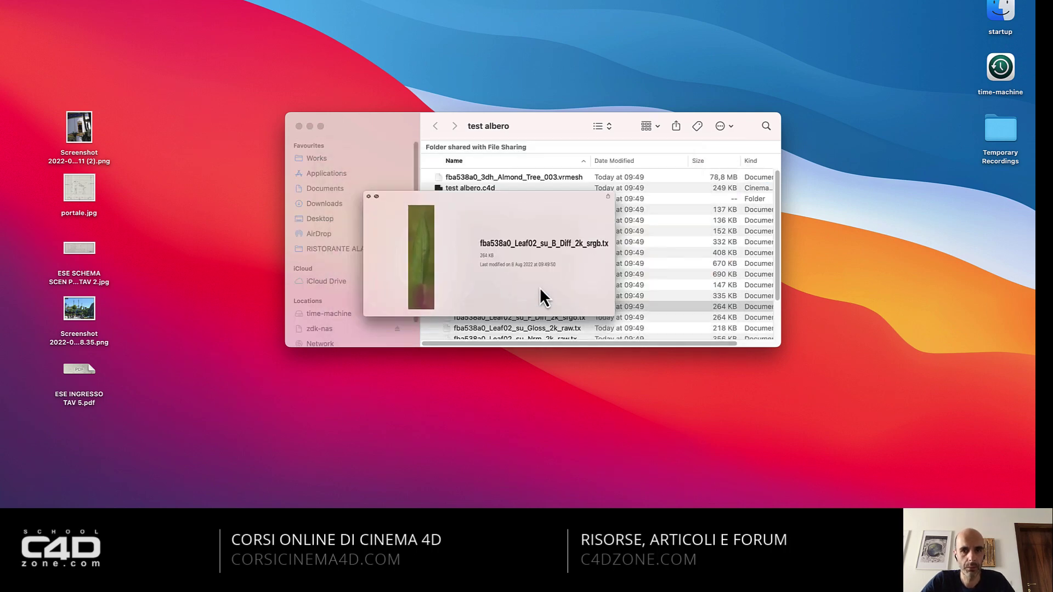
key("space")
left_click(522, 265)
key("space")
key("space")
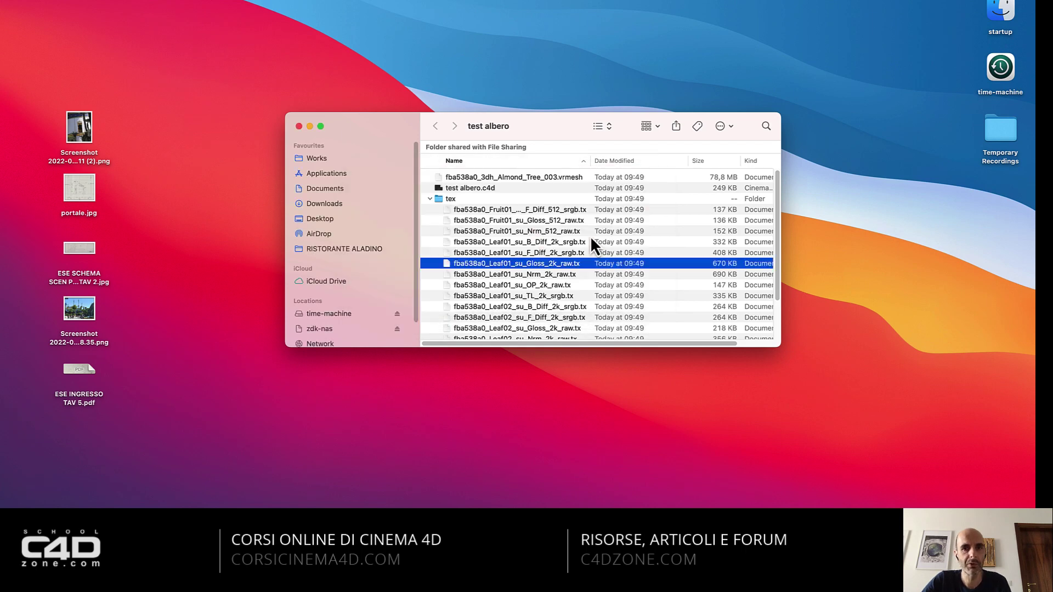
left_click(431, 199)
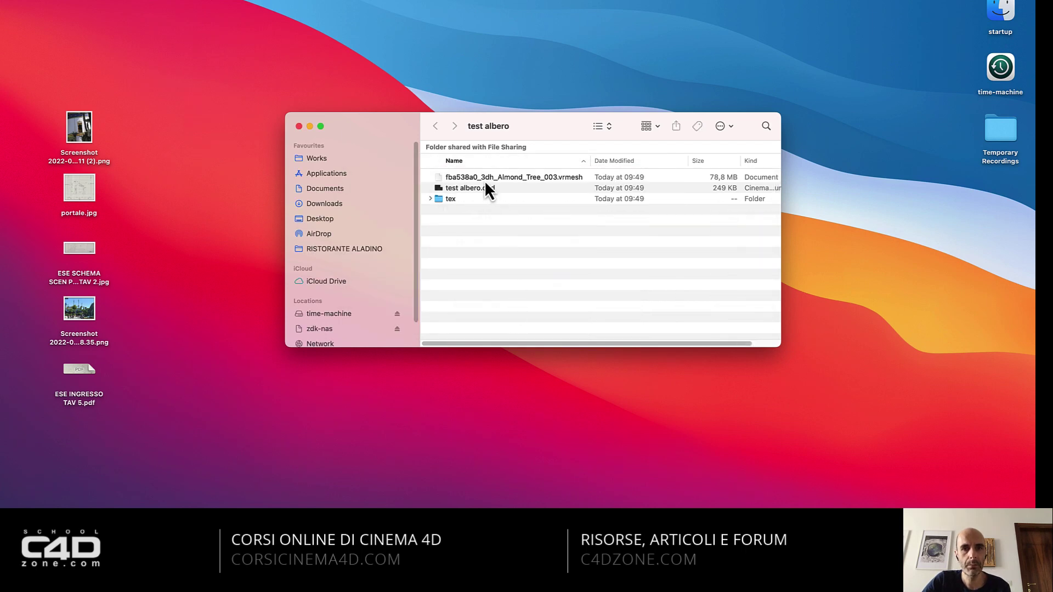
left_click(470, 178)
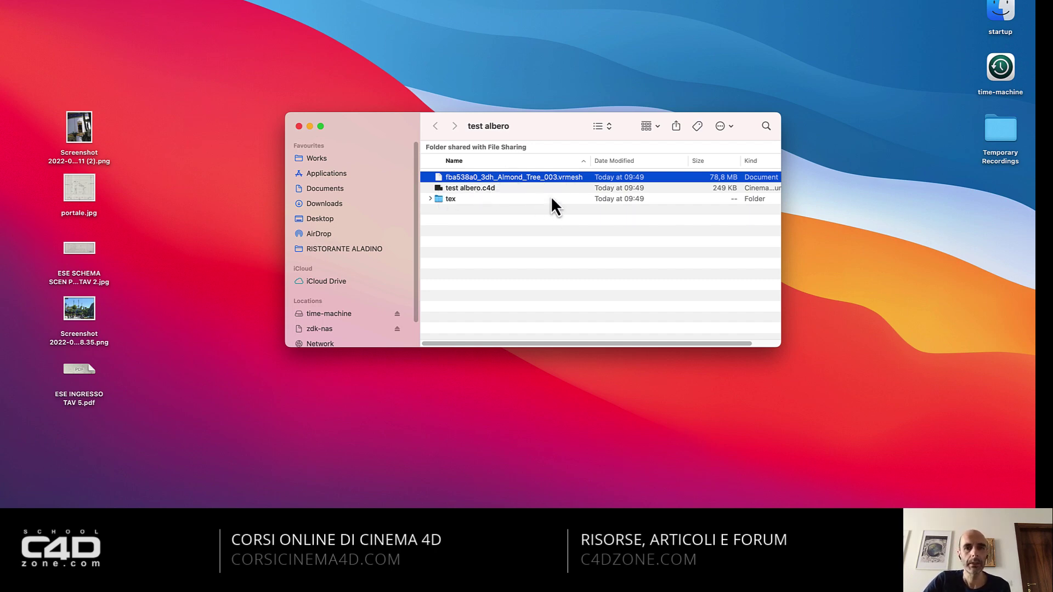
left_click_drag(548, 125, 549, 136)
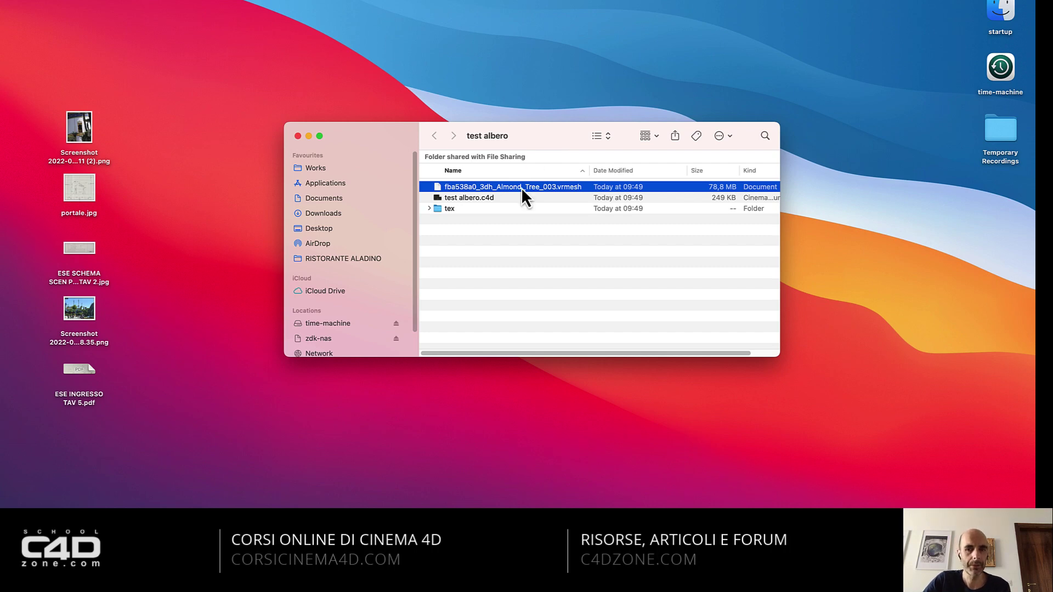
left_click(297, 136)
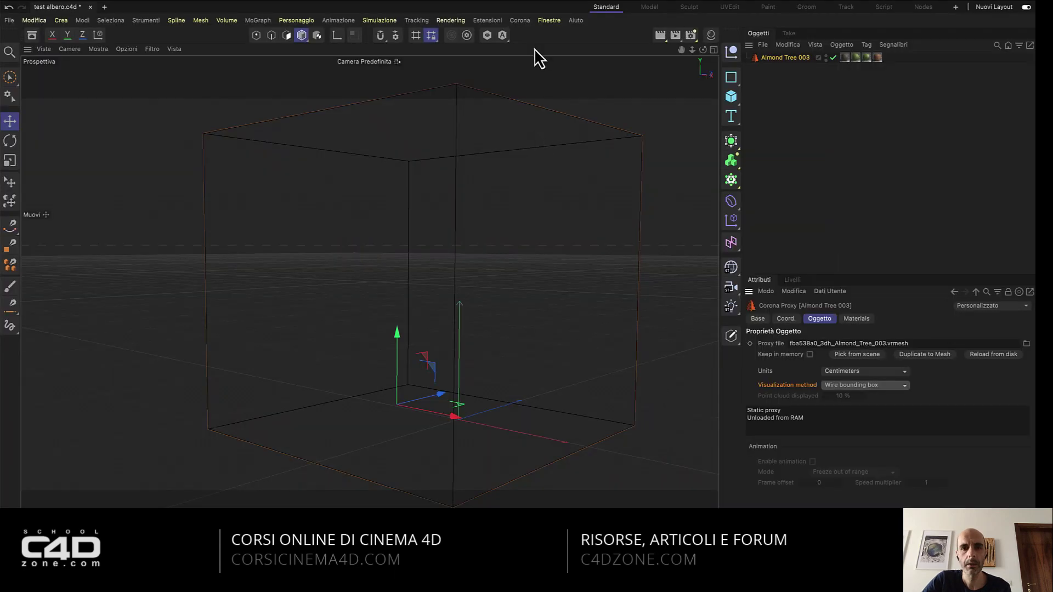
left_click(804, 118)
left_click(784, 58)
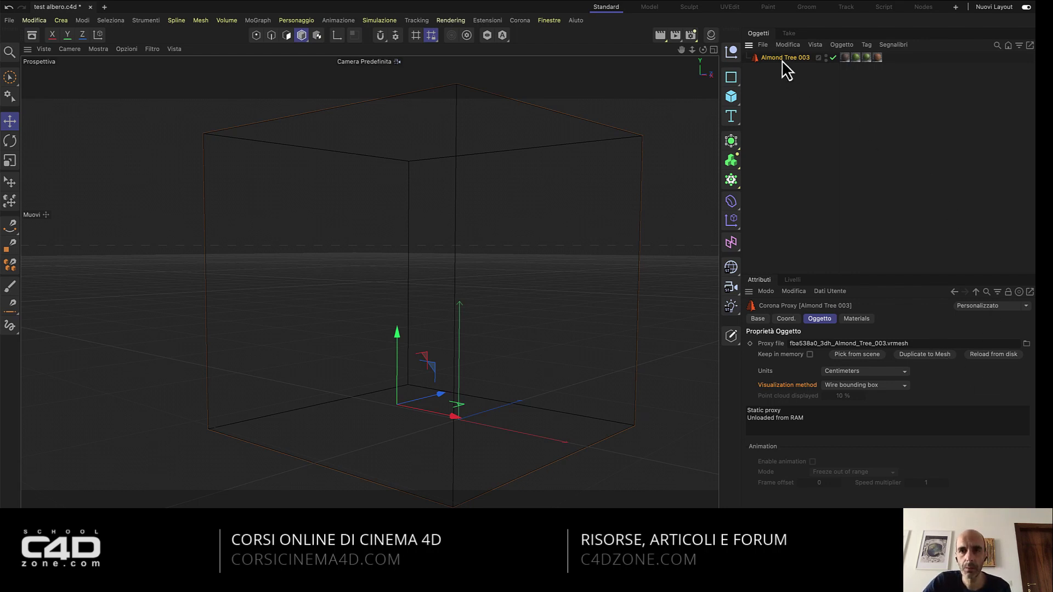
Duplicate the proxy to an editable mesh and move the new geometry away from the proxy.
left_click(928, 359)
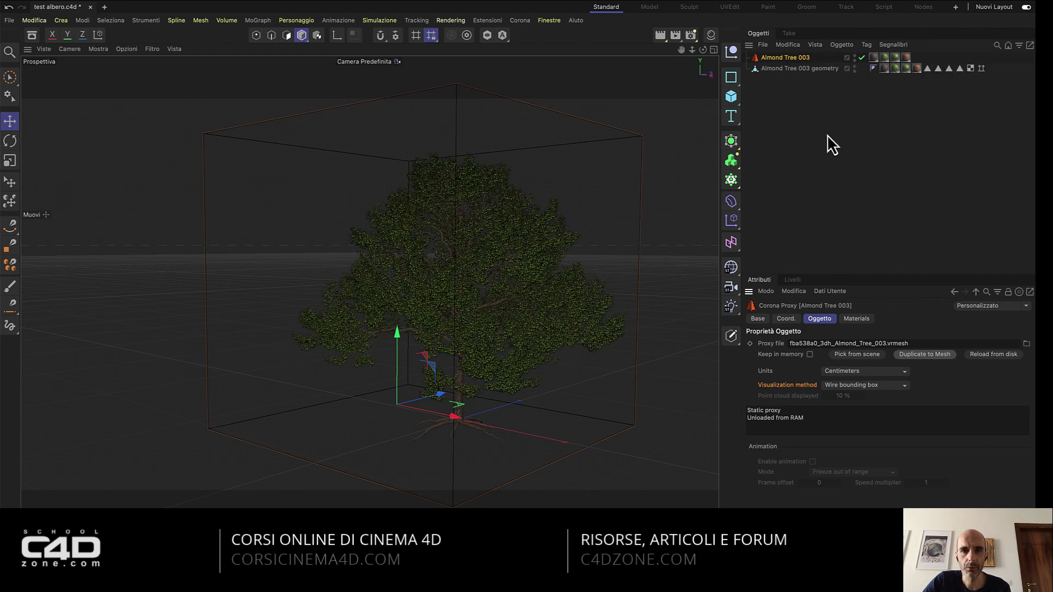
left_click(789, 69)
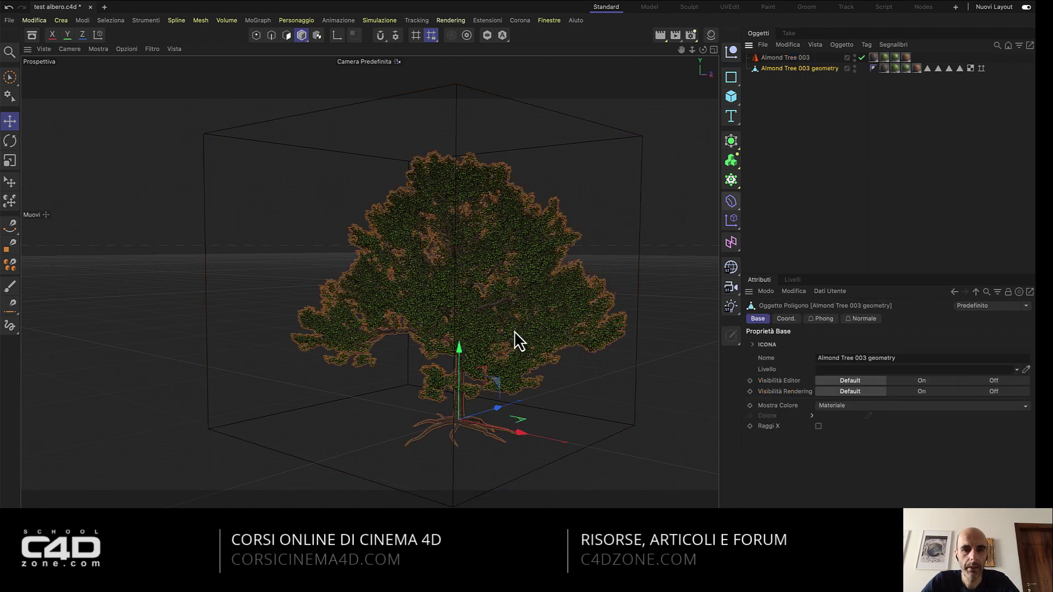
scroll(489, 345, "down", 3)
scroll(470, 347, "down", 2)
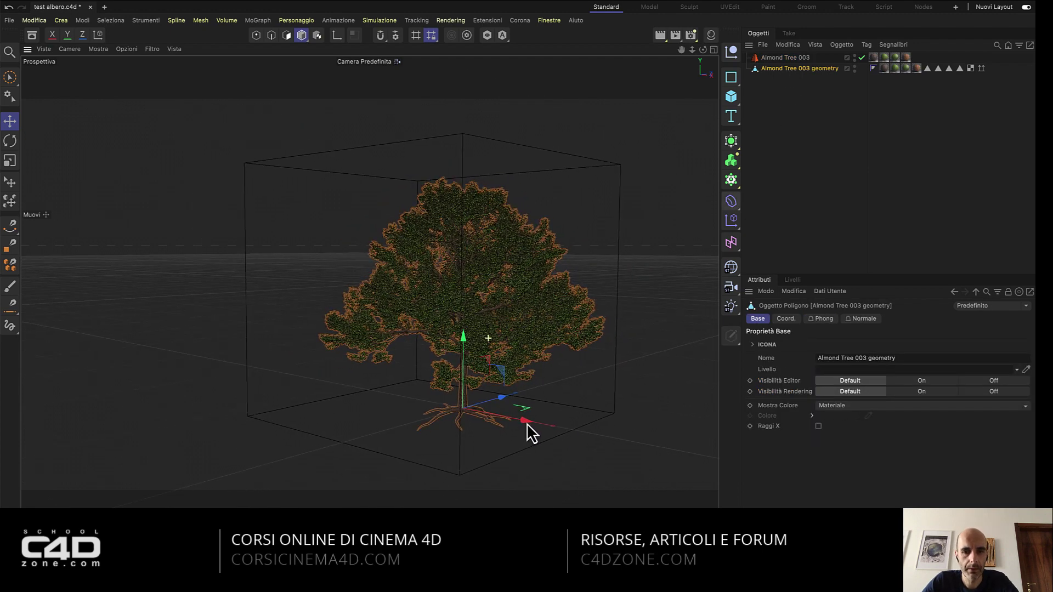
left_click_drag(526, 423, 409, 363)
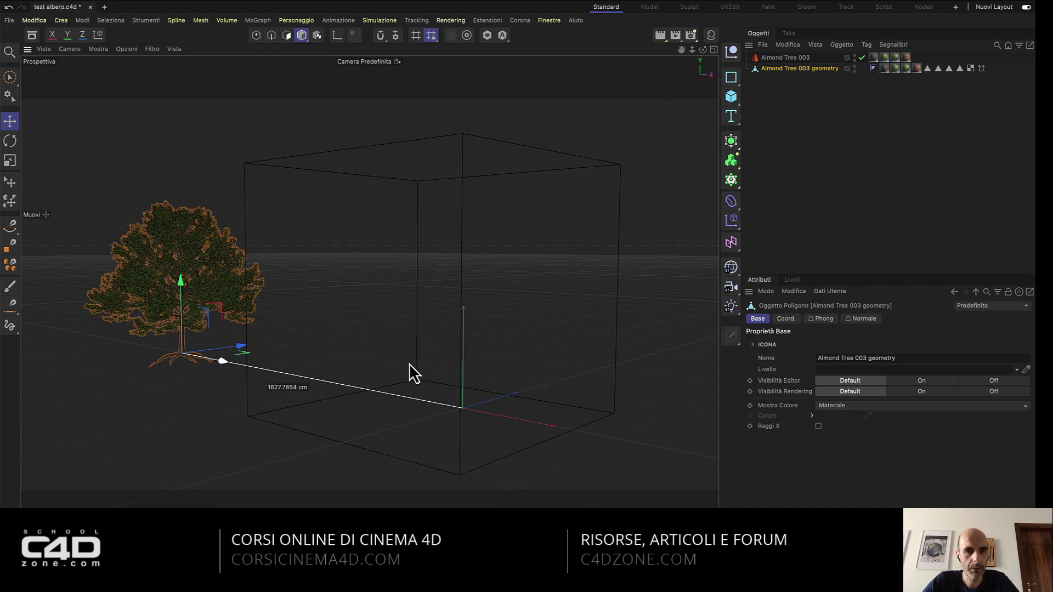
Delete the original Almond Tree 003 proxy, keeping the Almond Tree 003 geometry mesh selected.
left_click(783, 58)
key("Delete")
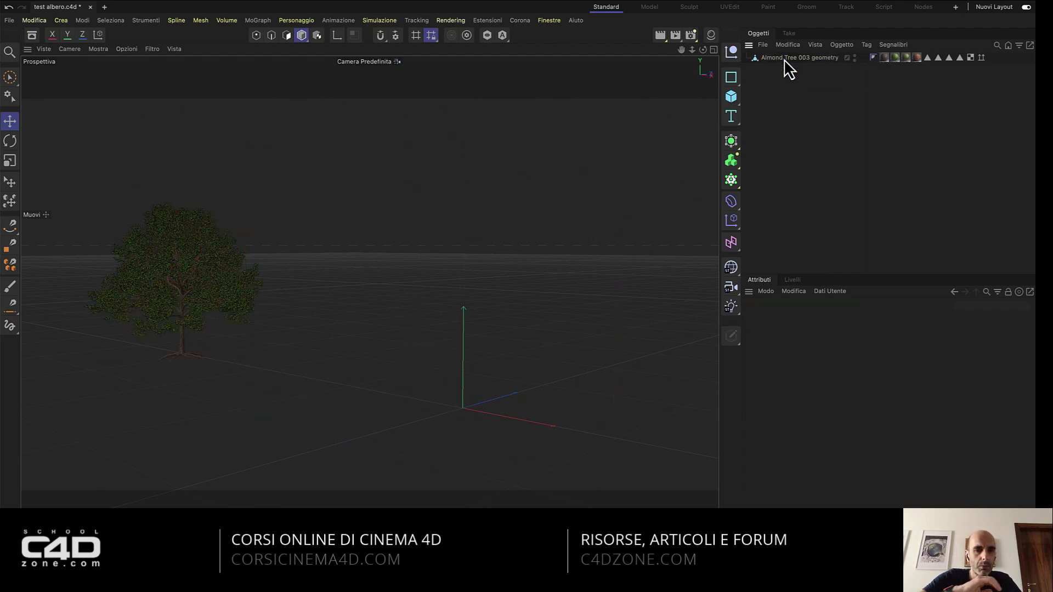
left_click(766, 58)
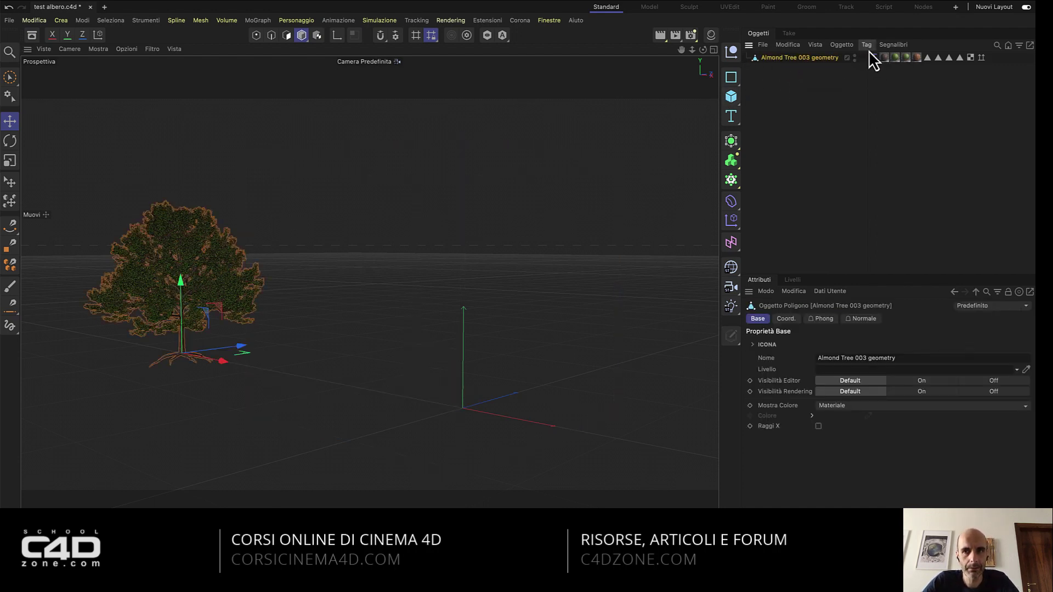
right_click_drag(165, 293, 286, 291, "alt")
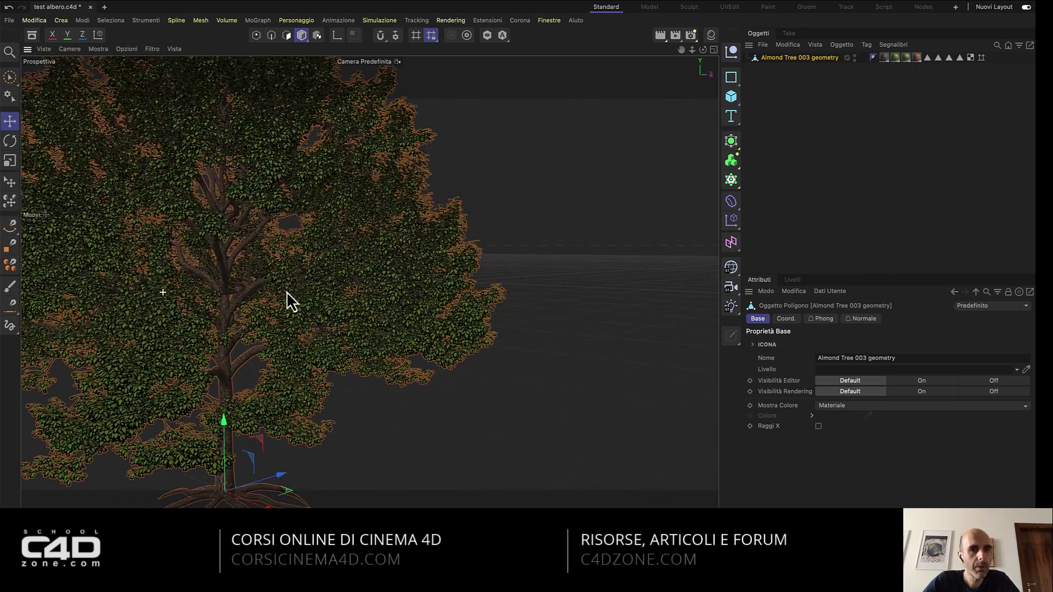
mouse_move(286, 300)
left_mouse_down("alt")
mouse_move(702, 435)
mouse_move(652, 422)
left_mouse_up("alt")
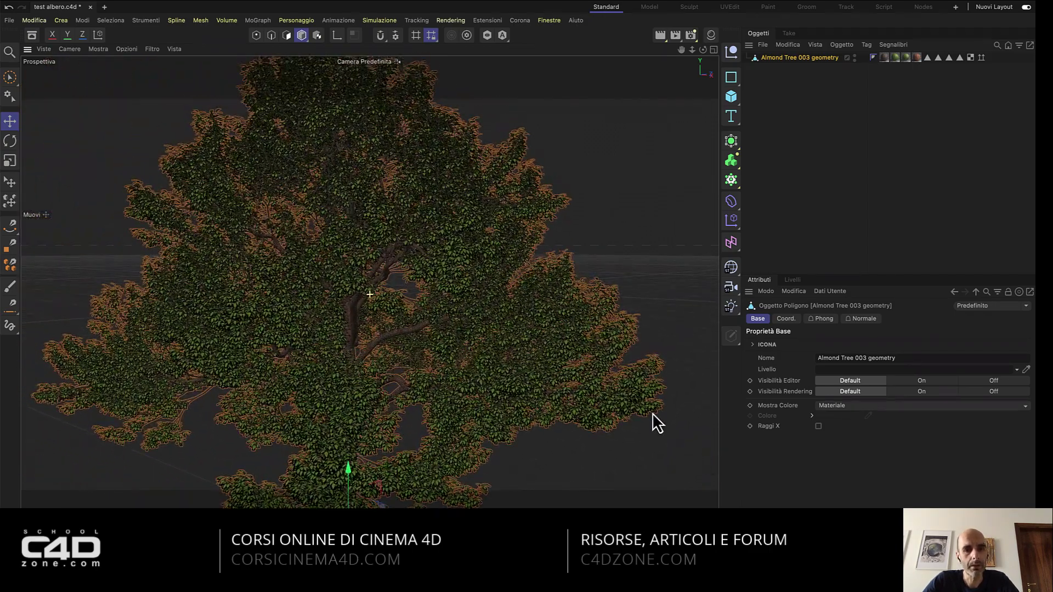
Check the mesh's counts in Object Information: 1,766,997 points and 2,042,715 polygons.
key("ctrl+i")
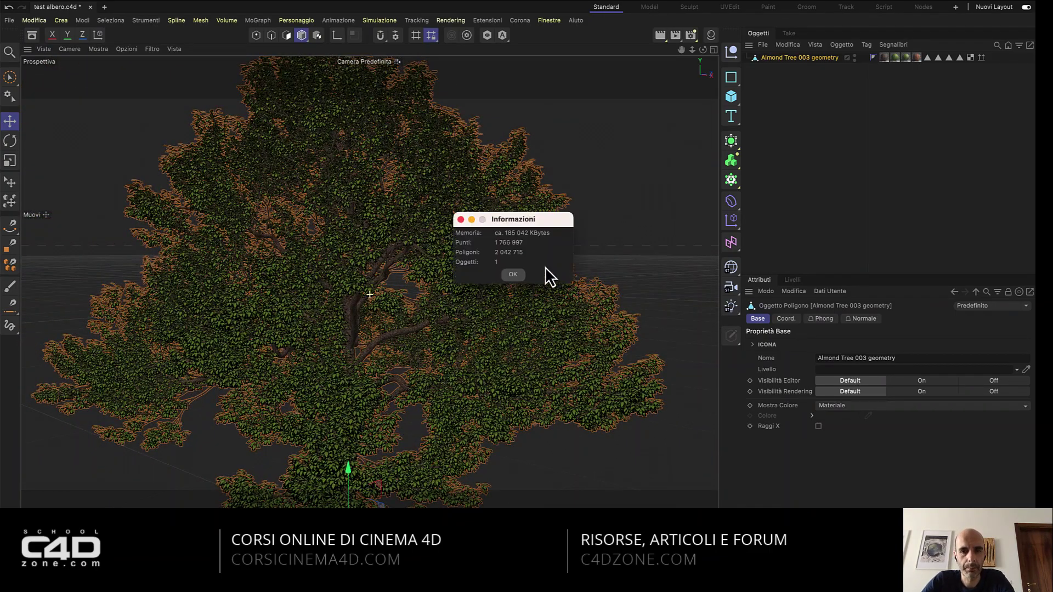
left_click(513, 274)
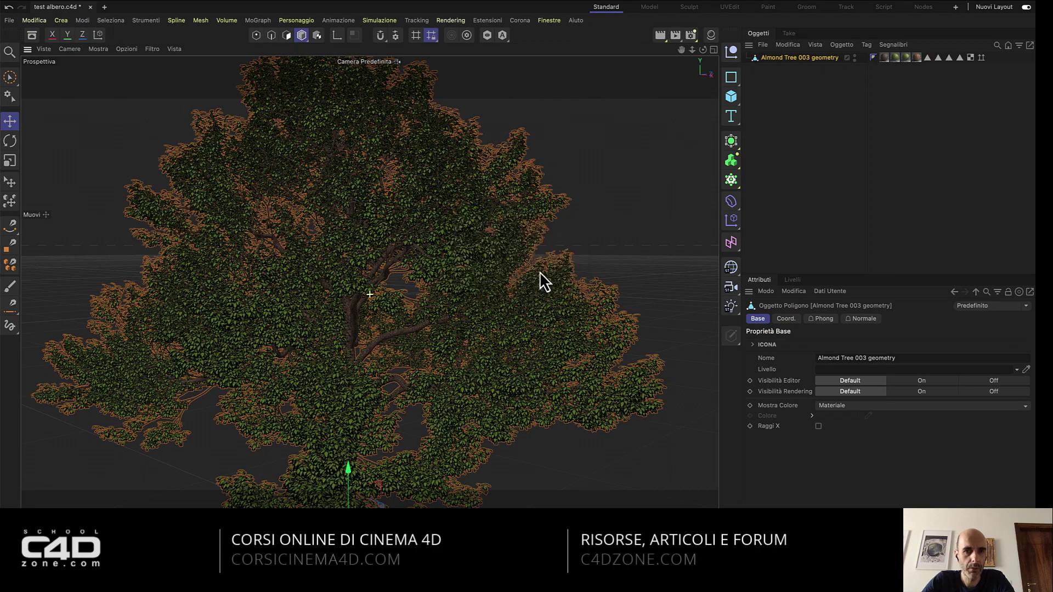
left_click(637, 232)
scroll(482, 348, "down", 5)
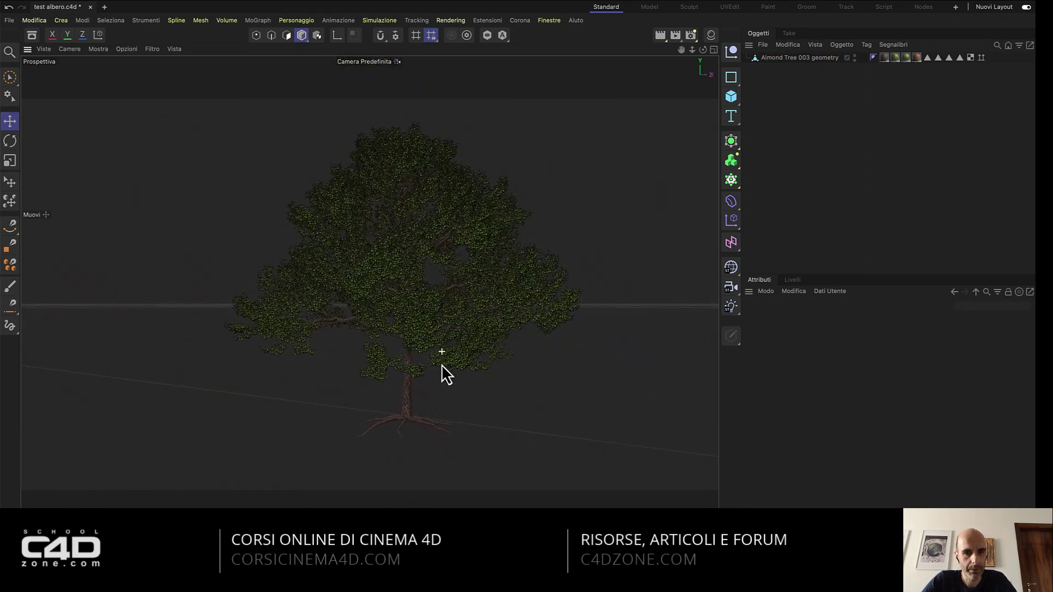
mouse_move(442, 364)
left_mouse_down("alt")
mouse_move(446, 338)
mouse_move(436, 351)
left_mouse_up("alt")
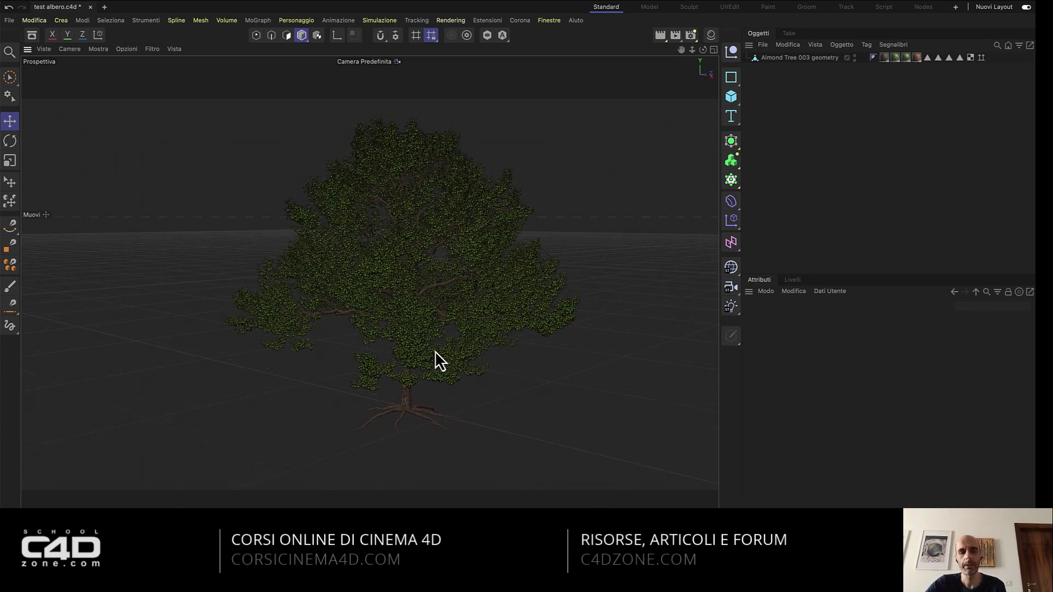
left_click(518, 20)
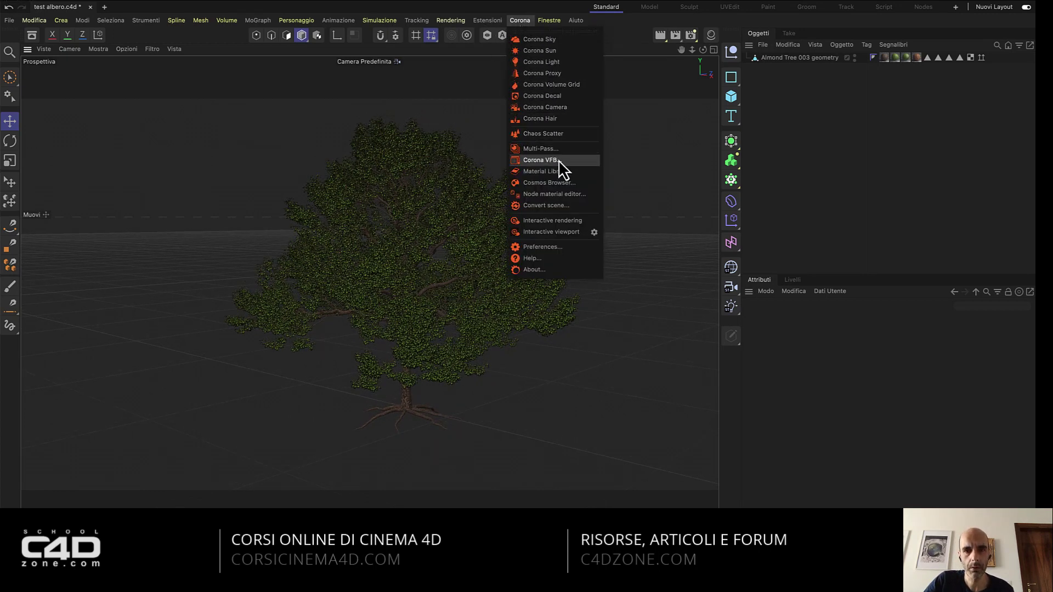
left_click(568, 182)
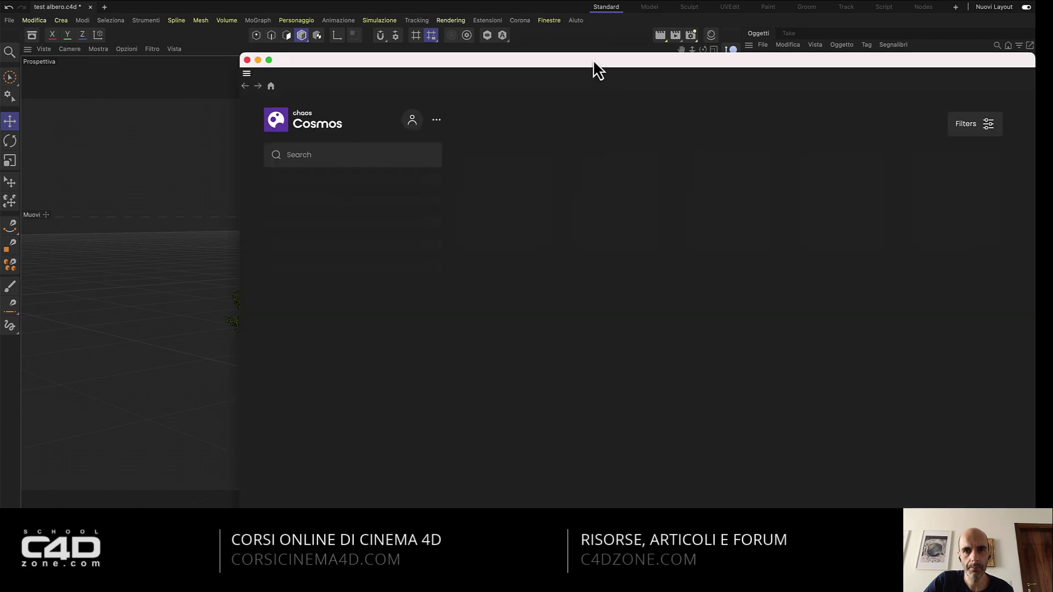
left_click_drag(594, 60, 485, 17)
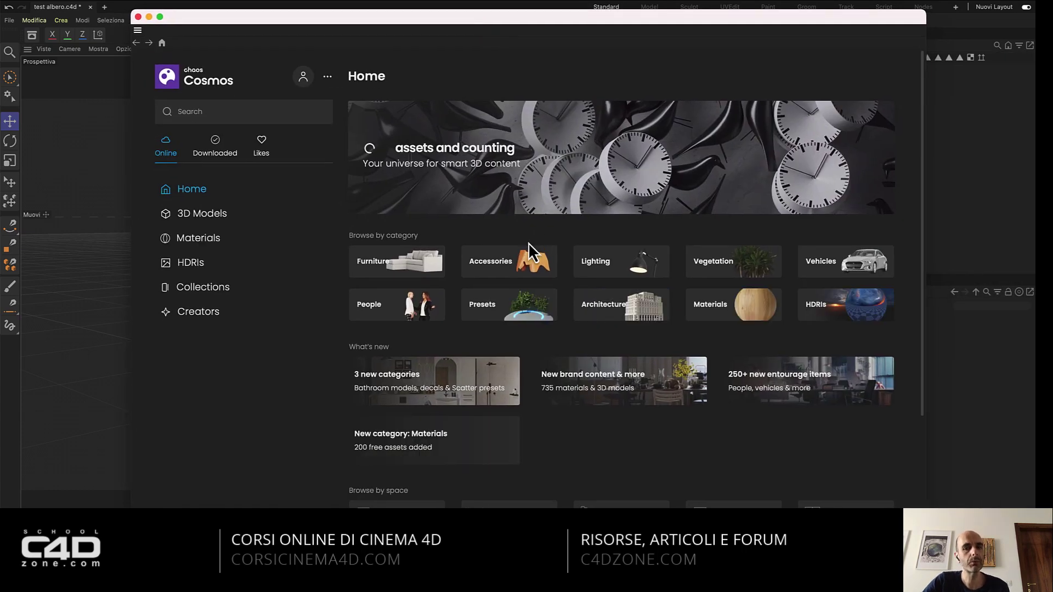
left_click(204, 222)
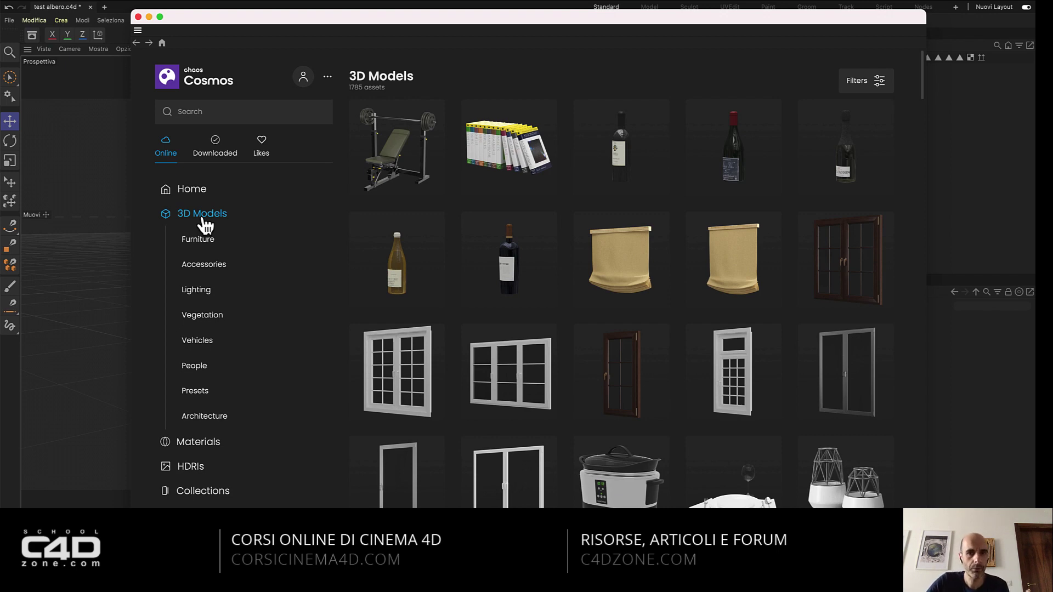
left_click(138, 17)
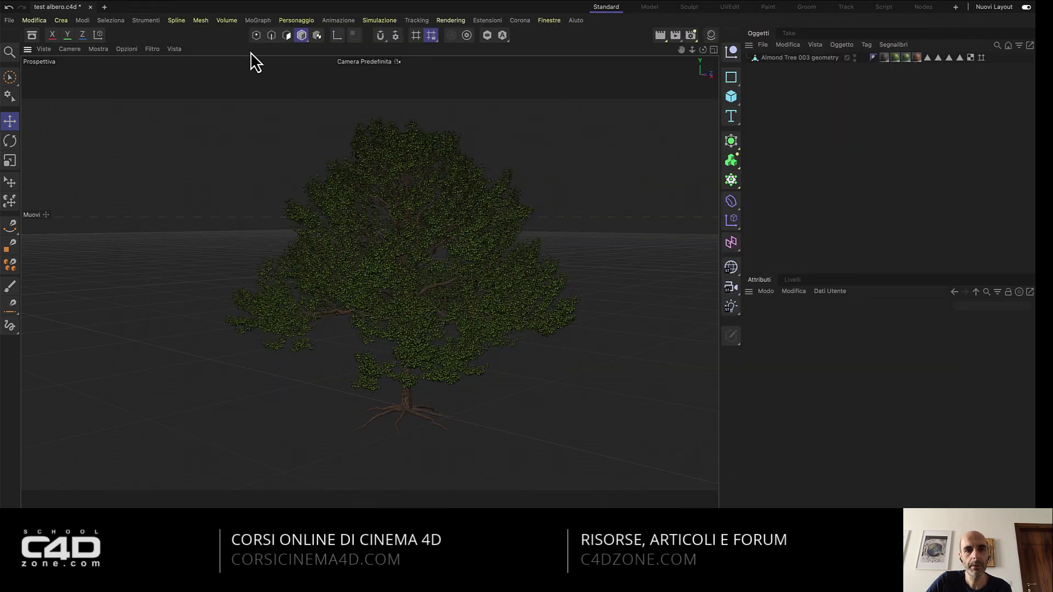